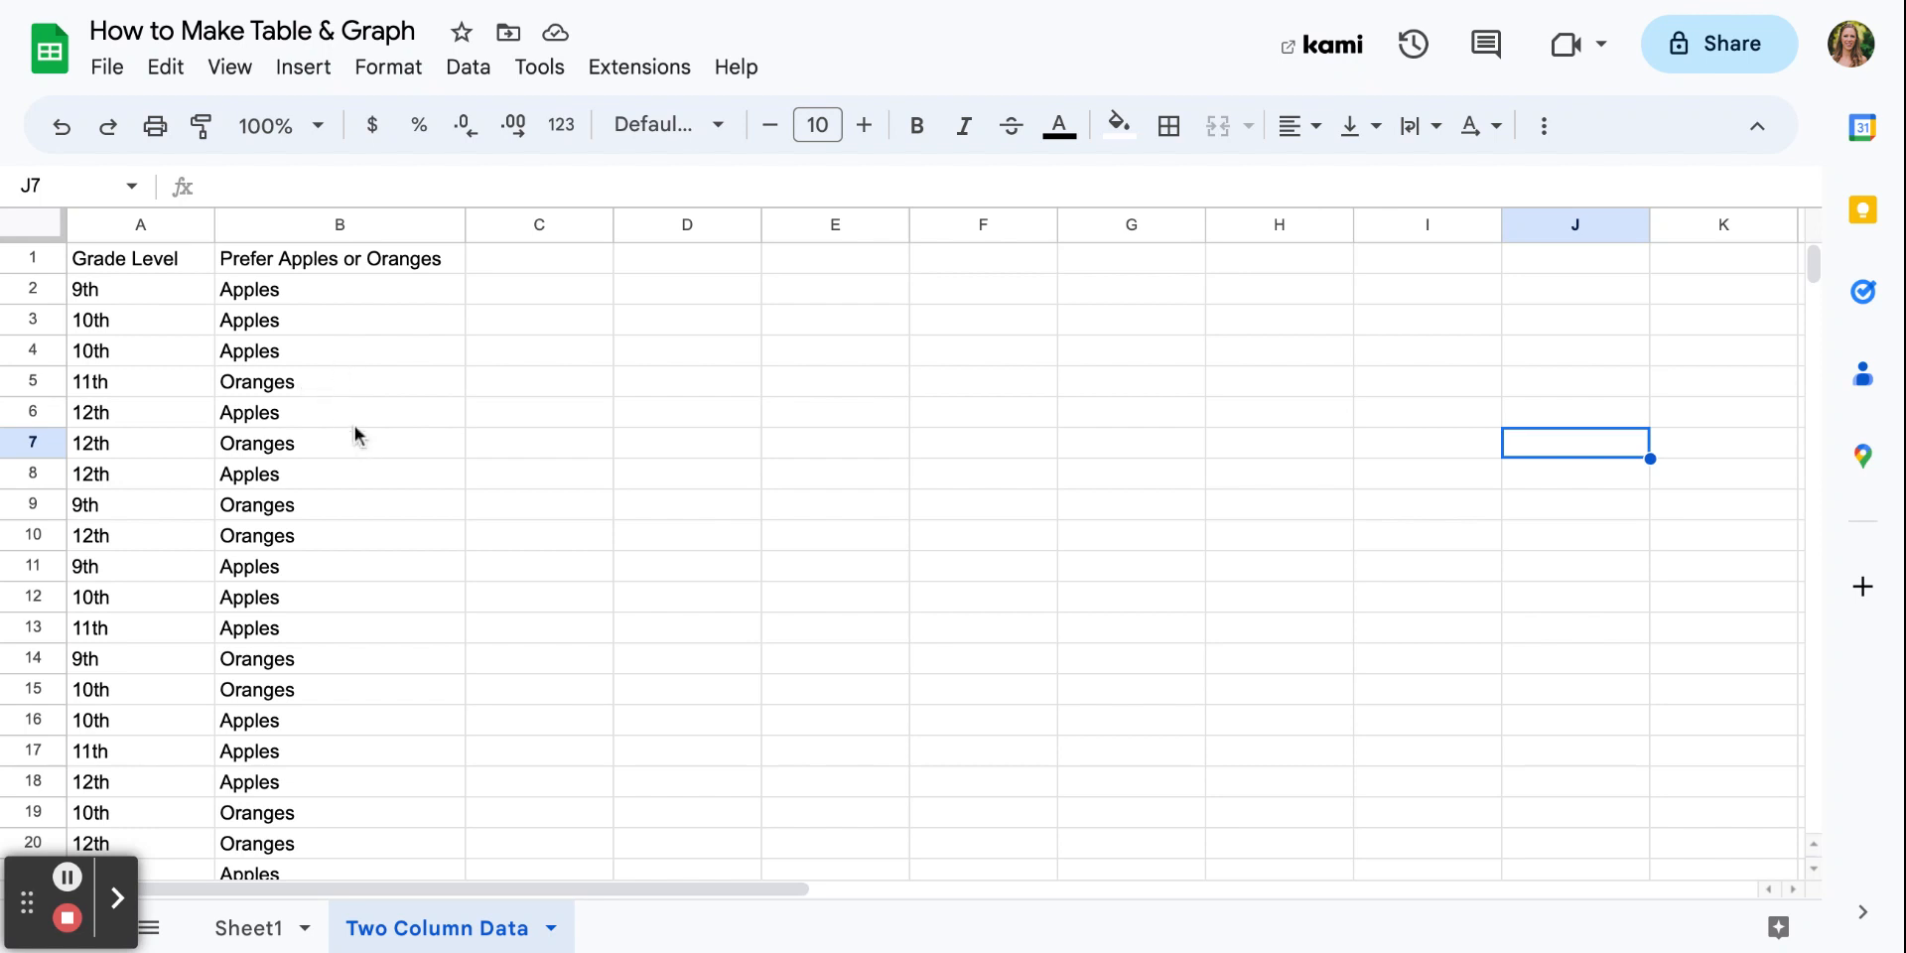
# - Create a pivot table from the data in A1:B21, placed on the existing Two Column Data sheet at cell D4
pyautogui.click(158, 259)
pyautogui.hotkey('shift', 'Right')
pyautogui.hotkey('shift', 'Down')
pyautogui.hotkey('shift', 'Down')
pyautogui.hotkey('shift', 'Down')
pyautogui.hotkey('shift', 'Down')
pyautogui.hotkey('shift', 'Down')
pyautogui.hotkey('shift', 'Down')
pyautogui.hotkey('shift', 'Down')
pyautogui.hotkey('shift', 'Down')
pyautogui.hotkey('shift', 'Down')
pyautogui.hotkey('shift', 'Down')
pyautogui.hotkey('shift', 'Down')
pyautogui.hotkey('shift', 'Down')
pyautogui.hotkey('shift', 'Down')
pyautogui.hotkey('shift', 'Down')
pyautogui.hotkey('shift', 'Down')
pyautogui.hotkey('shift', 'Down')
pyautogui.hotkey('shift', 'Down')
pyautogui.hotkey('shift', 'Down')
pyautogui.hotkey('shift', 'Down')
pyautogui.hotkey('shift', 'Down')
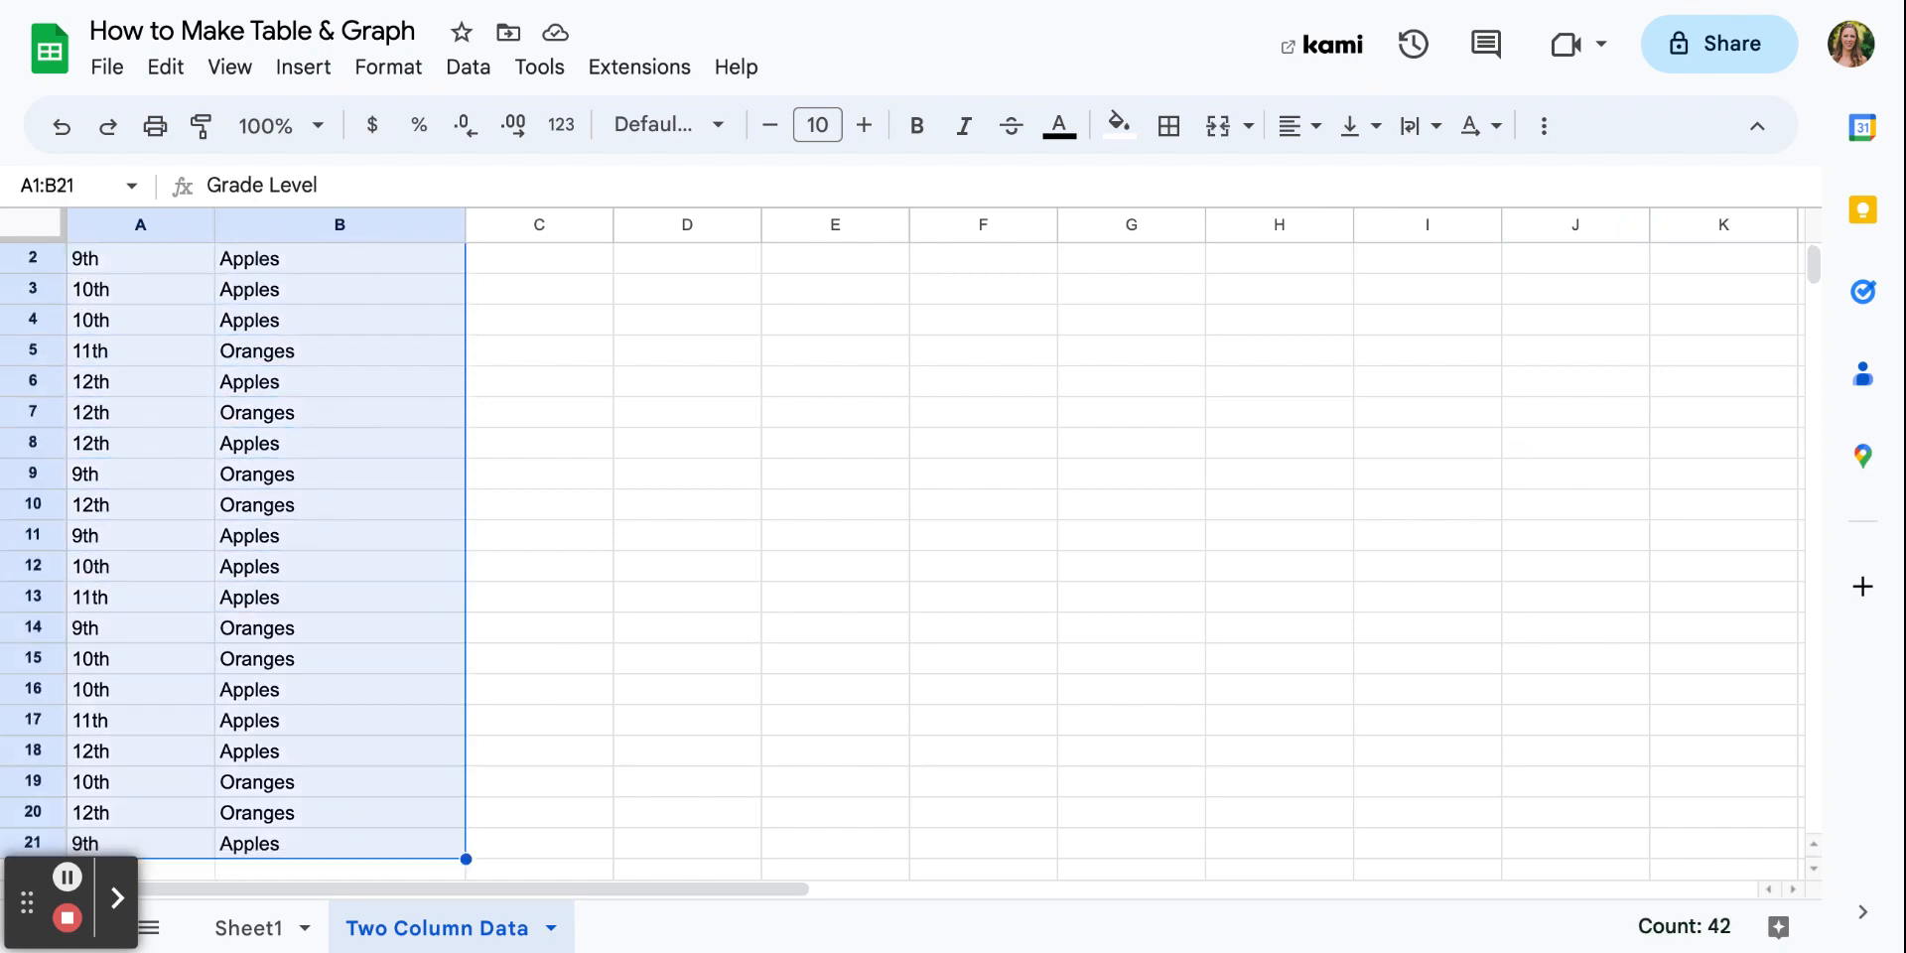
pyautogui.scroll(1, 278, 449)
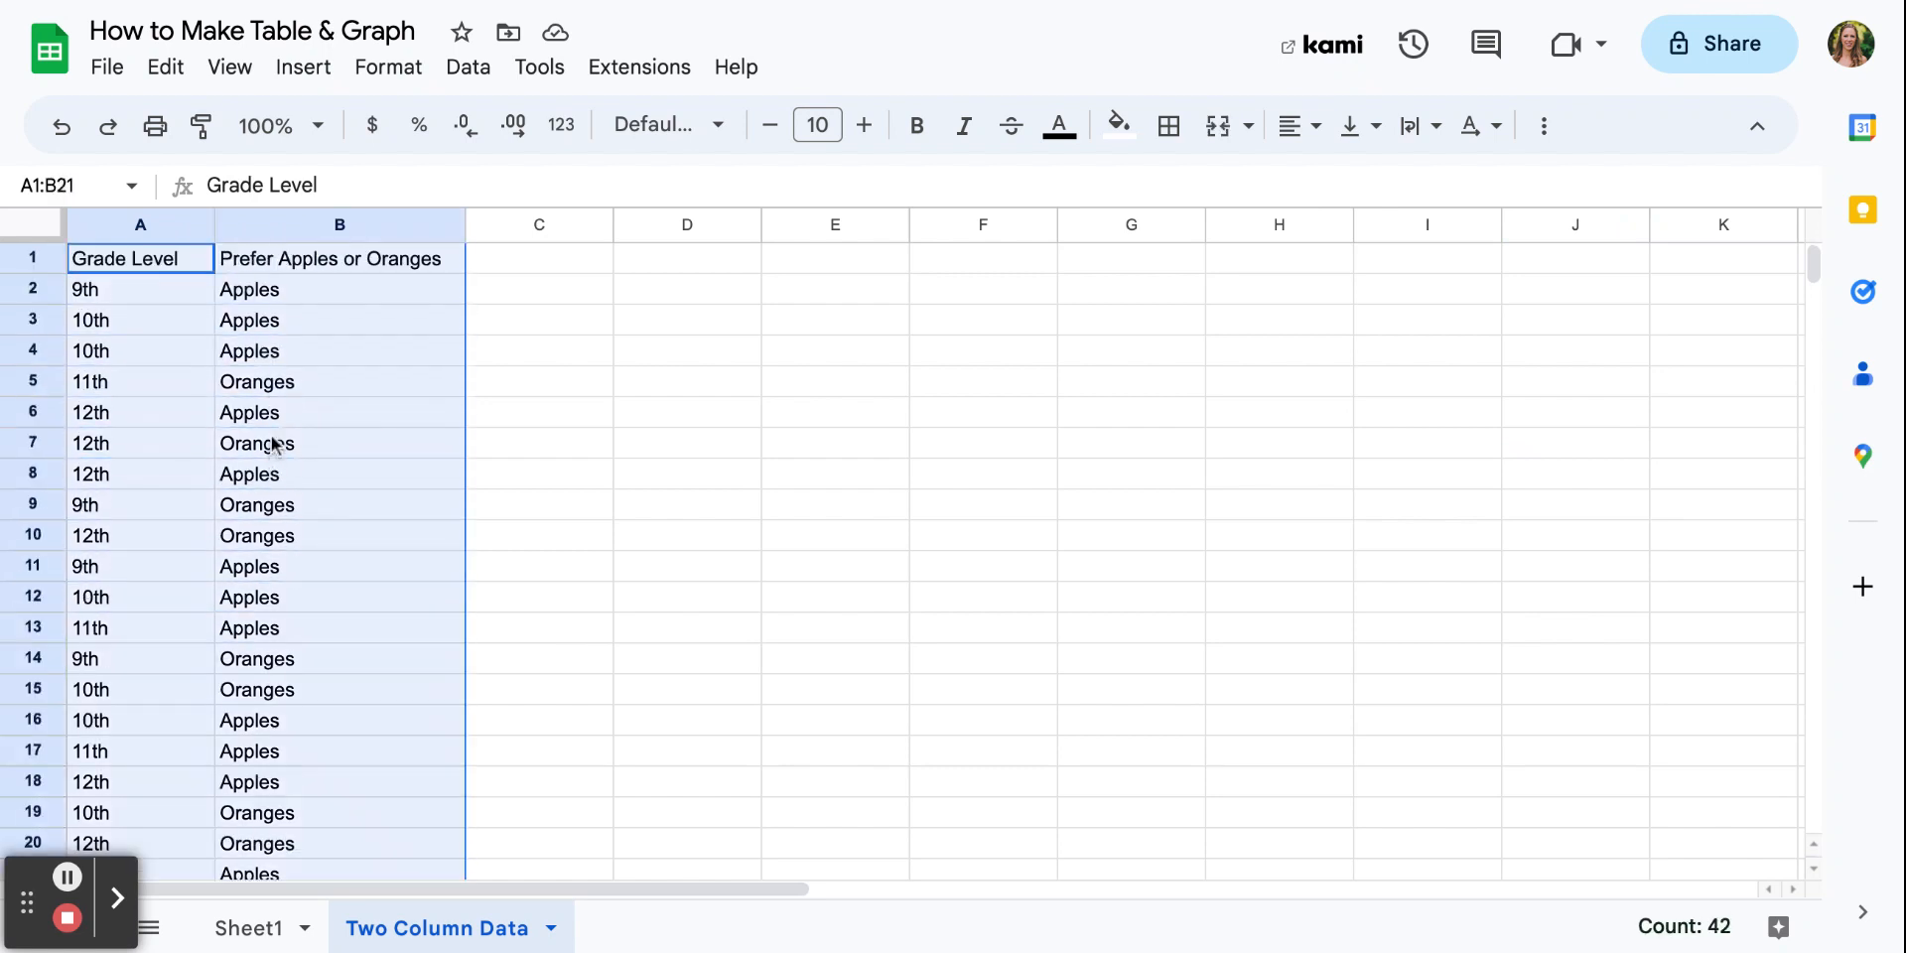
pyautogui.click(307, 69)
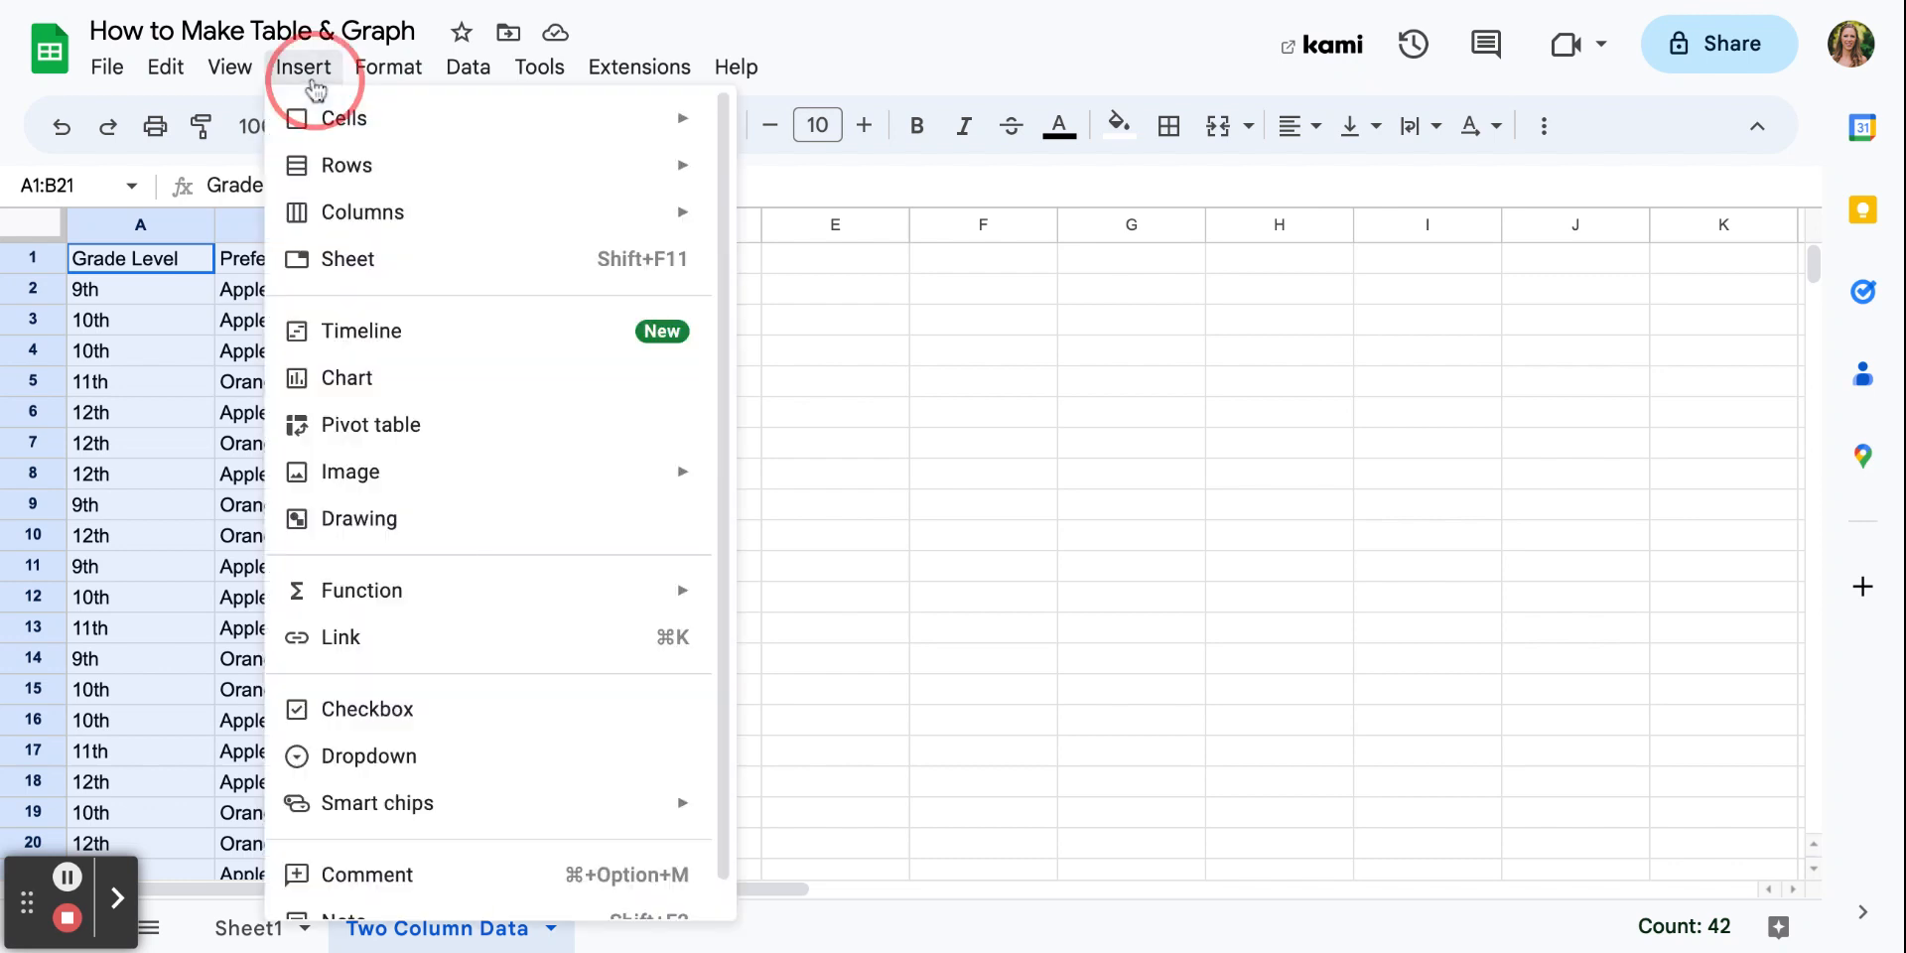
pyautogui.click(401, 427)
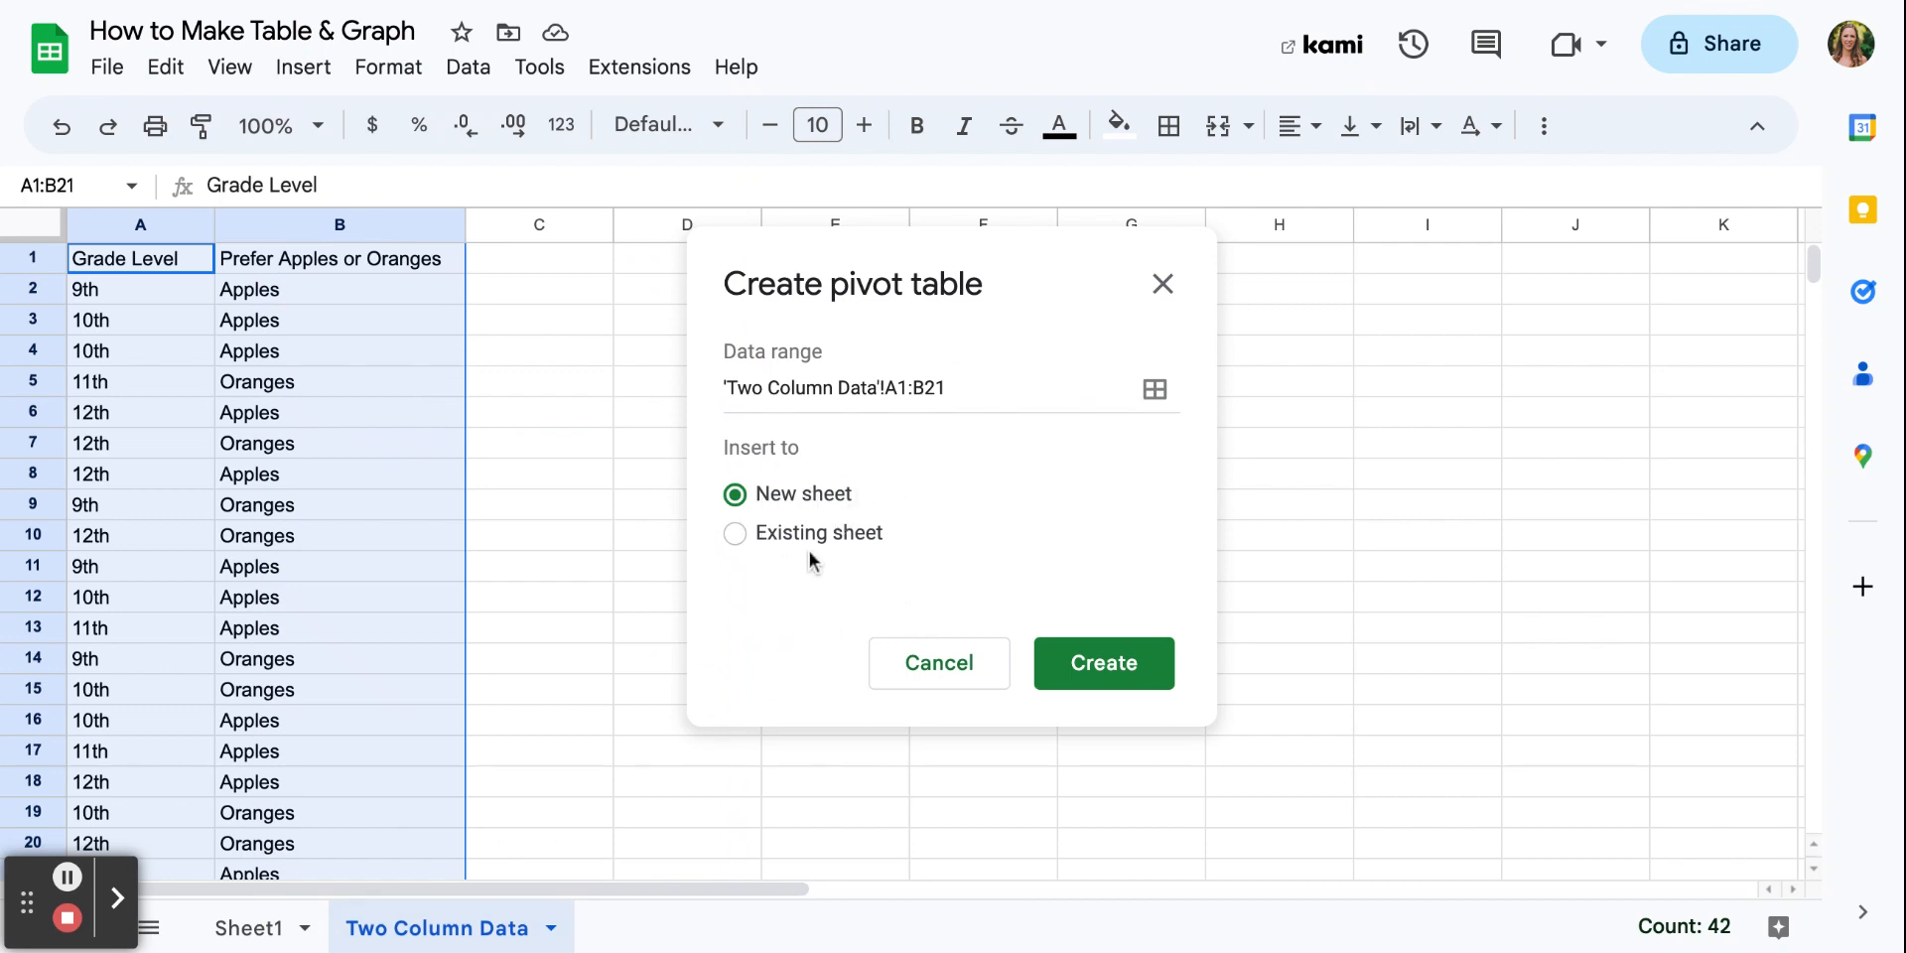
pyautogui.click(735, 536)
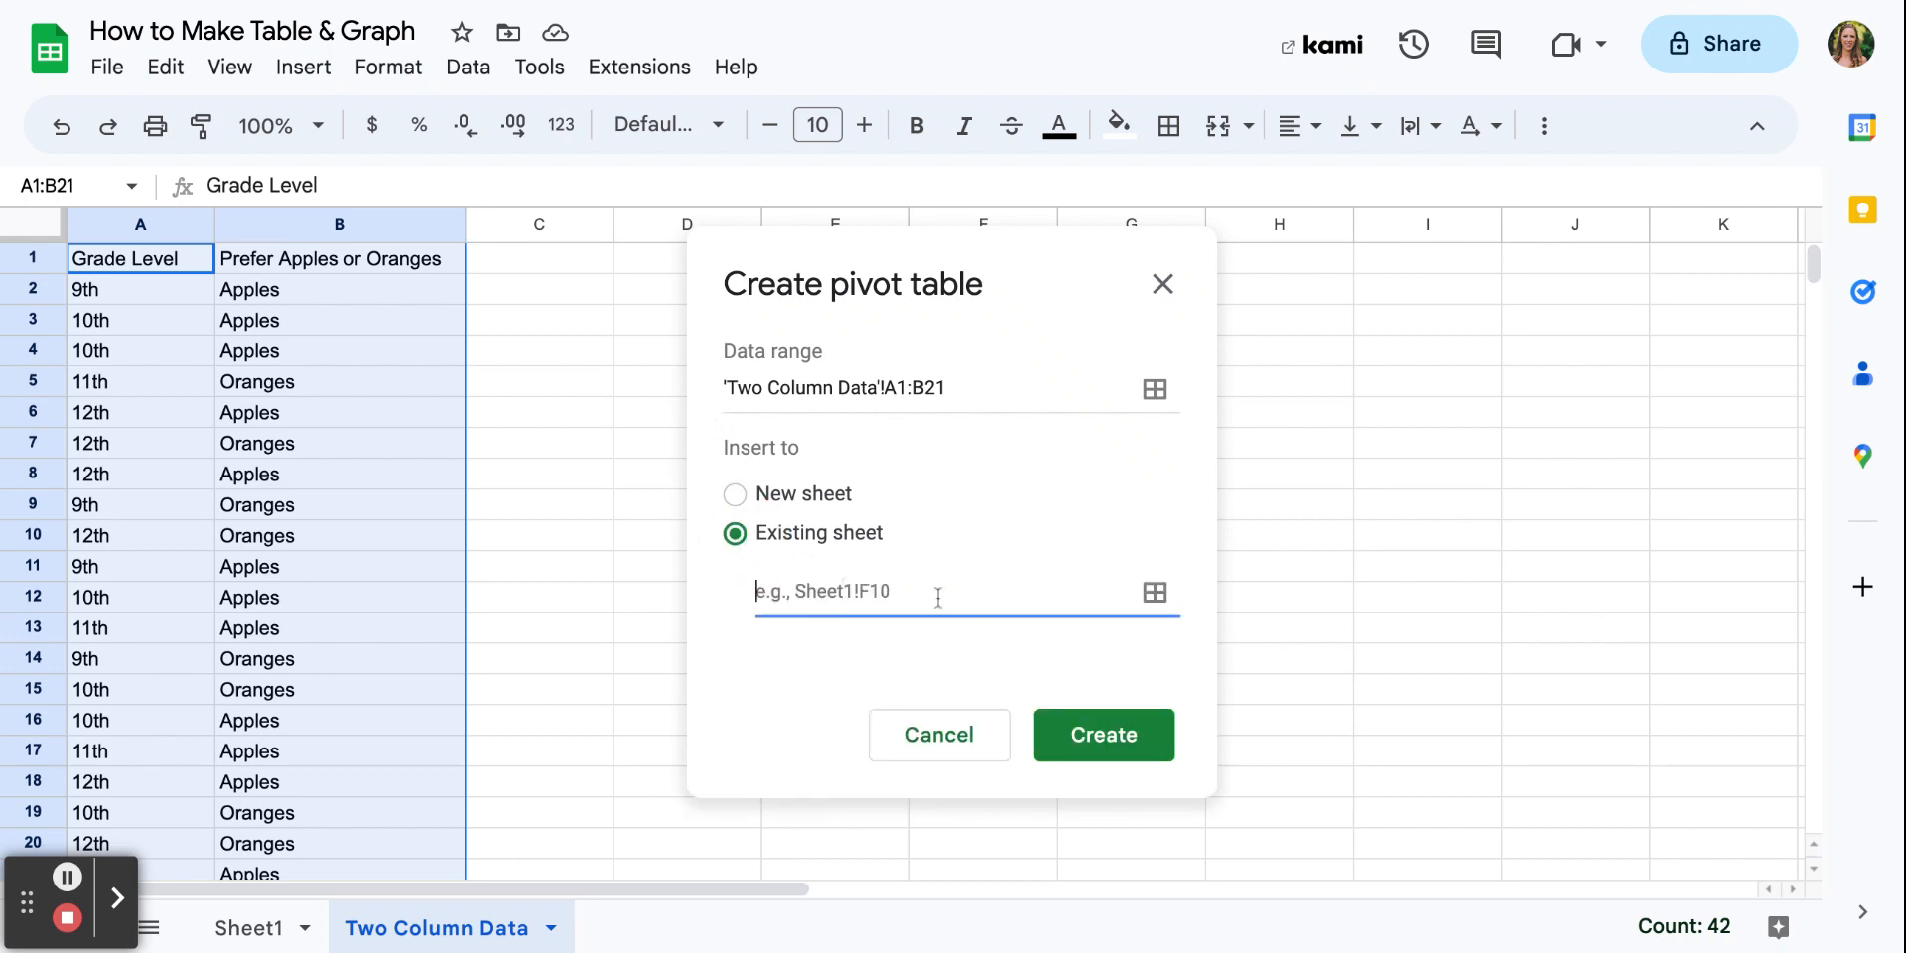
pyautogui.click(634, 354)
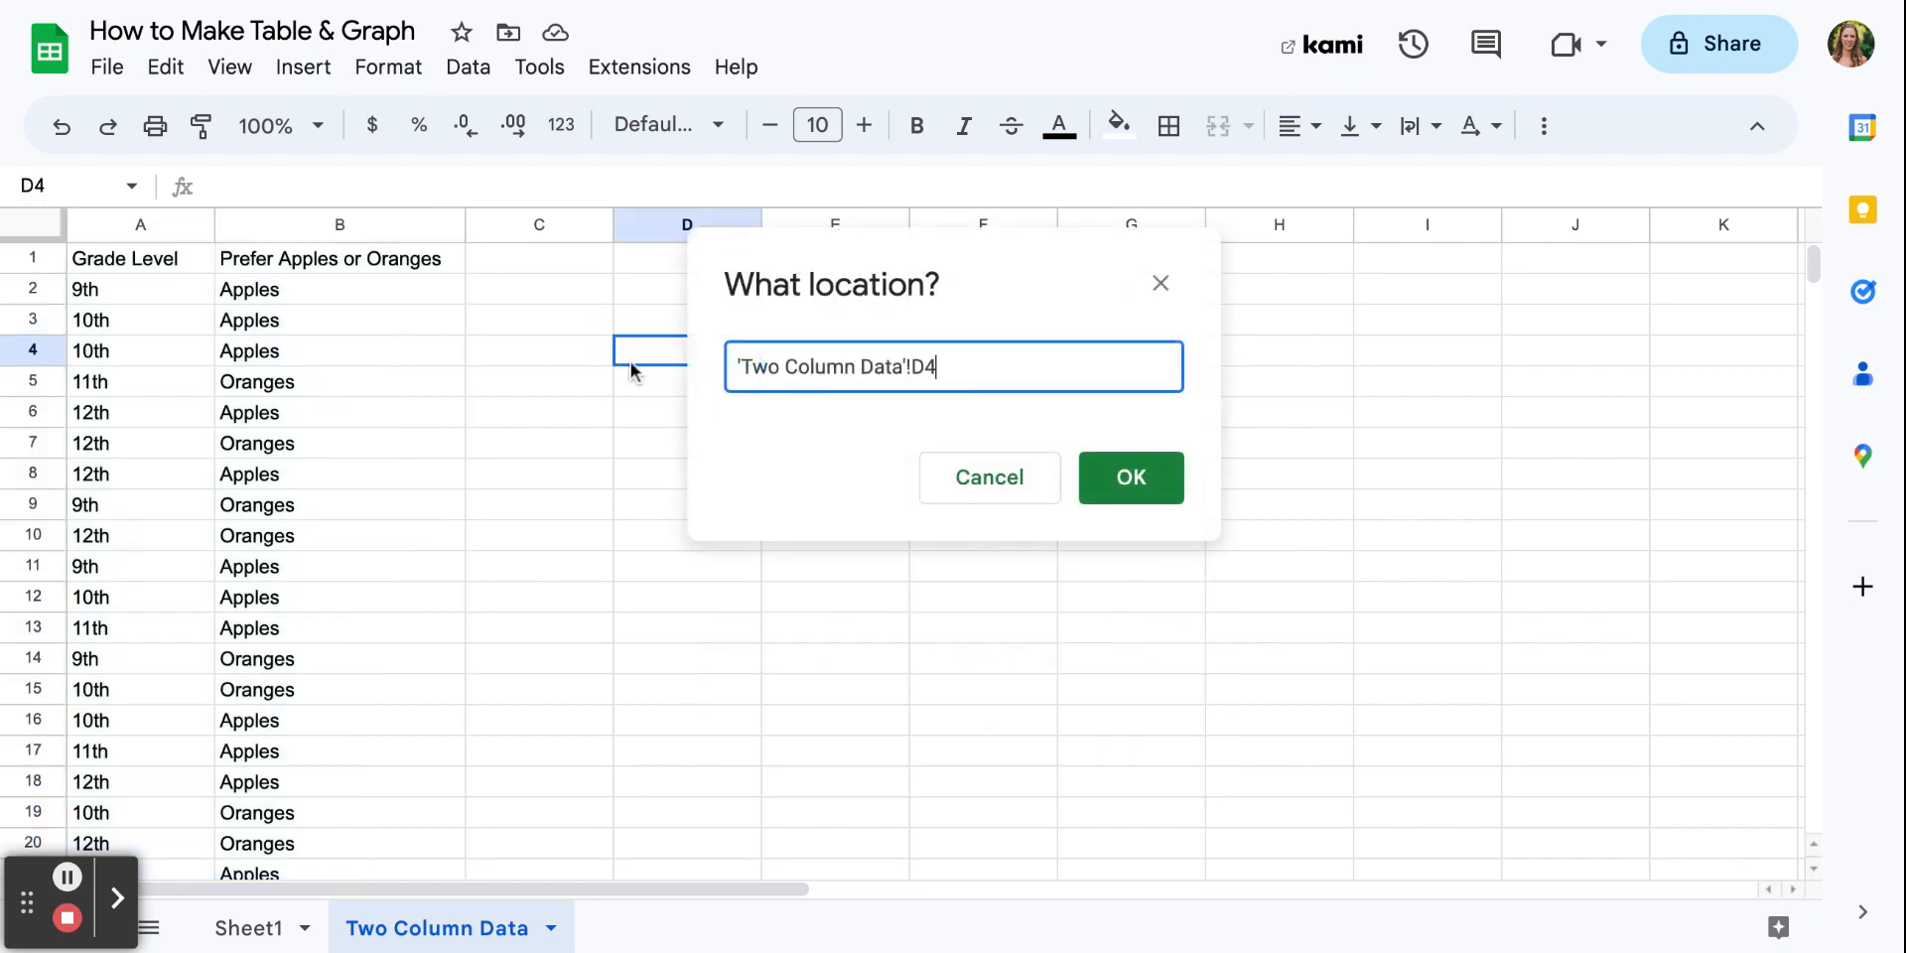
pyautogui.click(1132, 481)
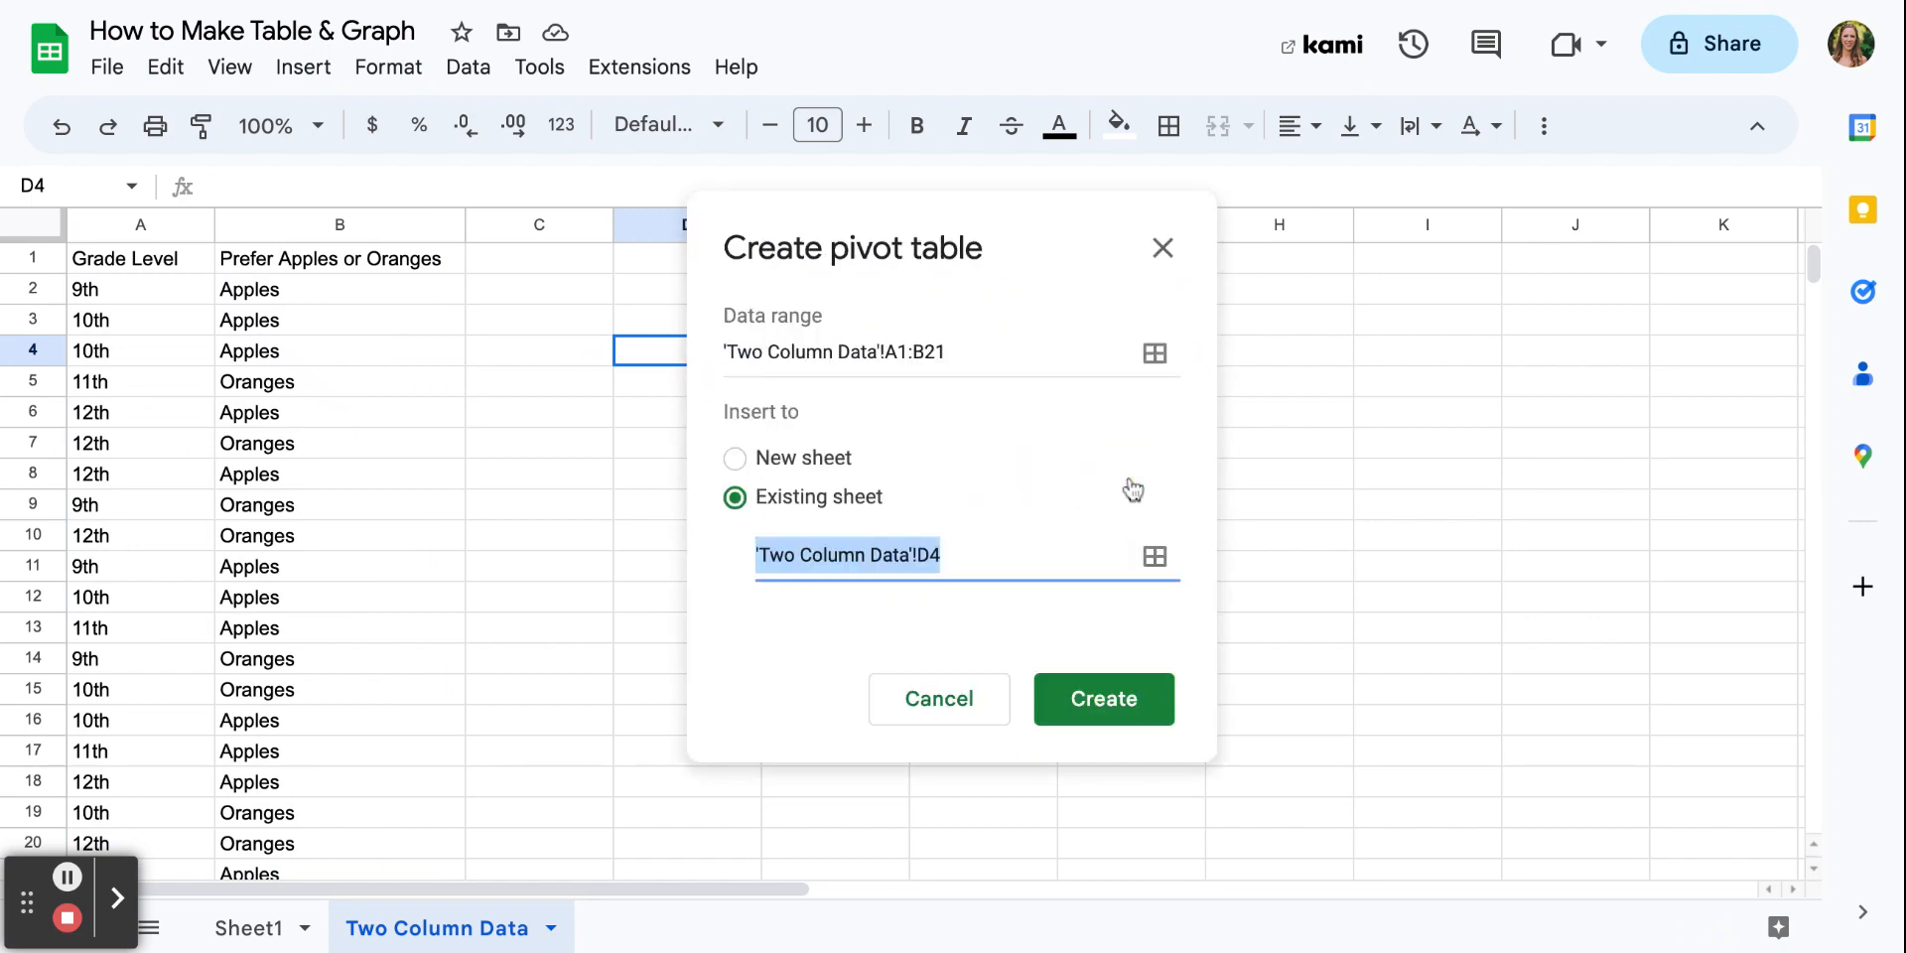
pyautogui.click(1128, 707)
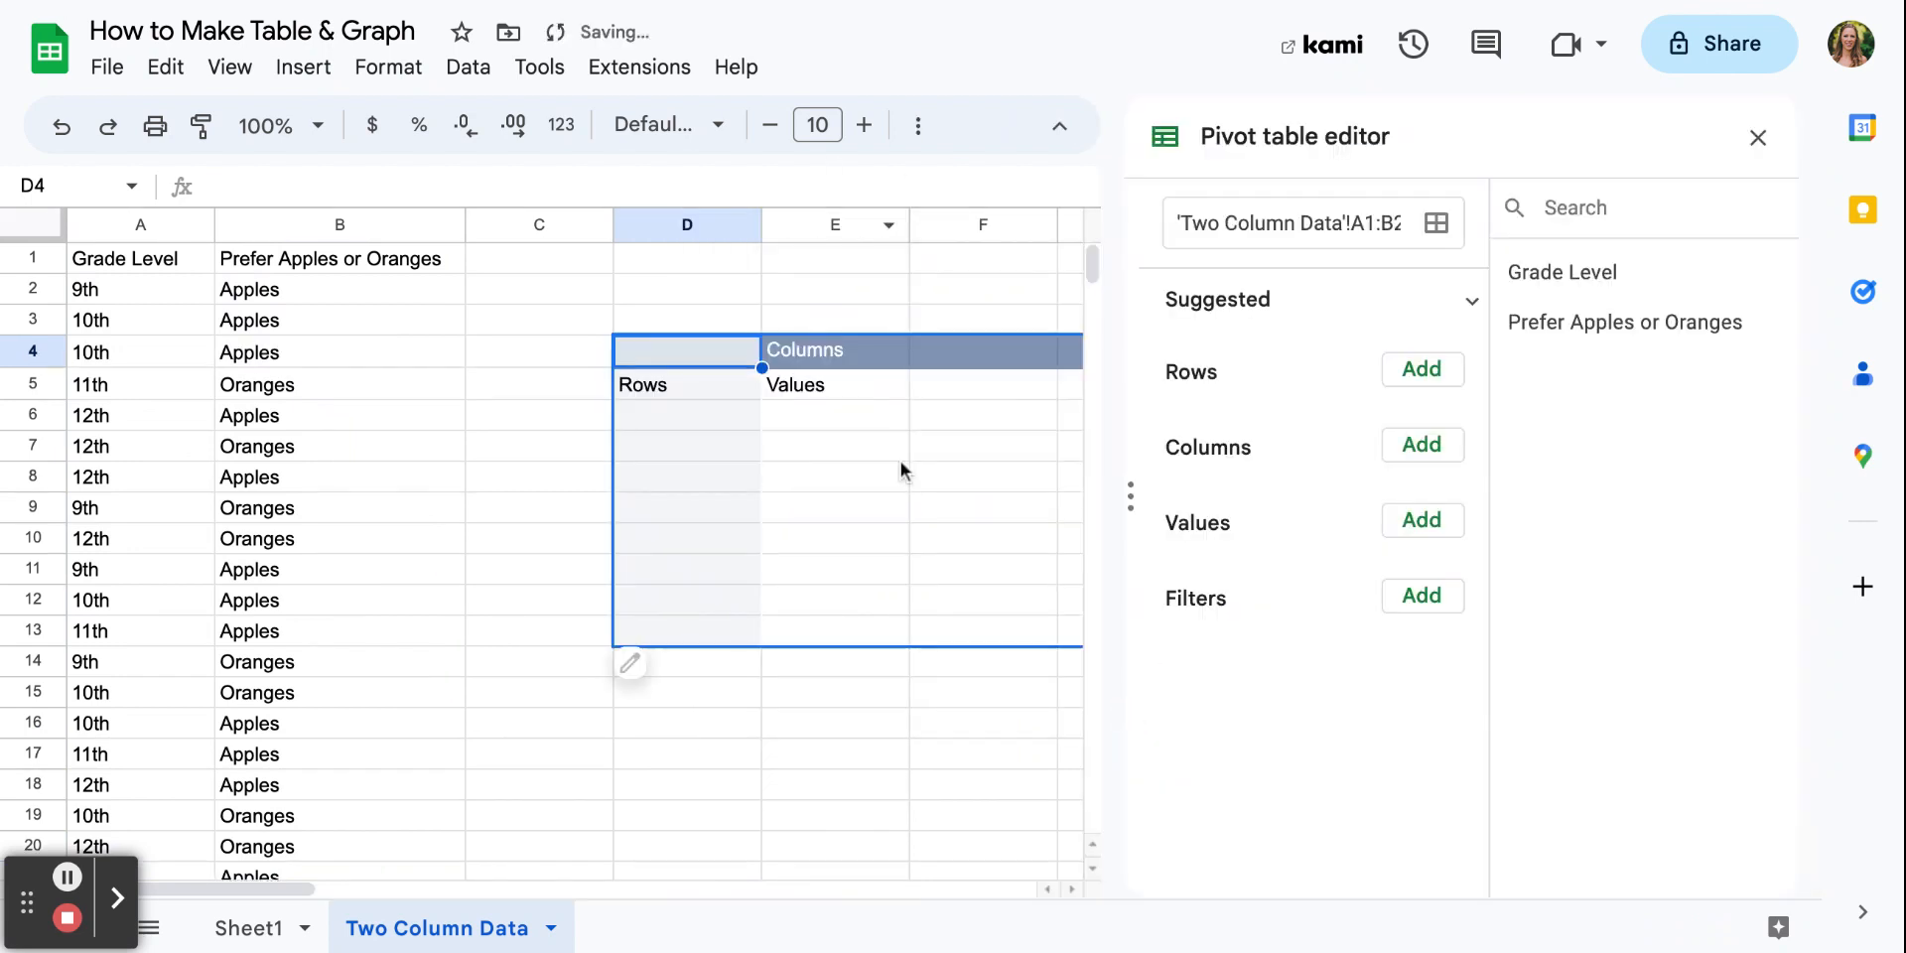
# - Close the pivot table editor and reopen it for the empty pivot table
pyautogui.click(1756, 137)
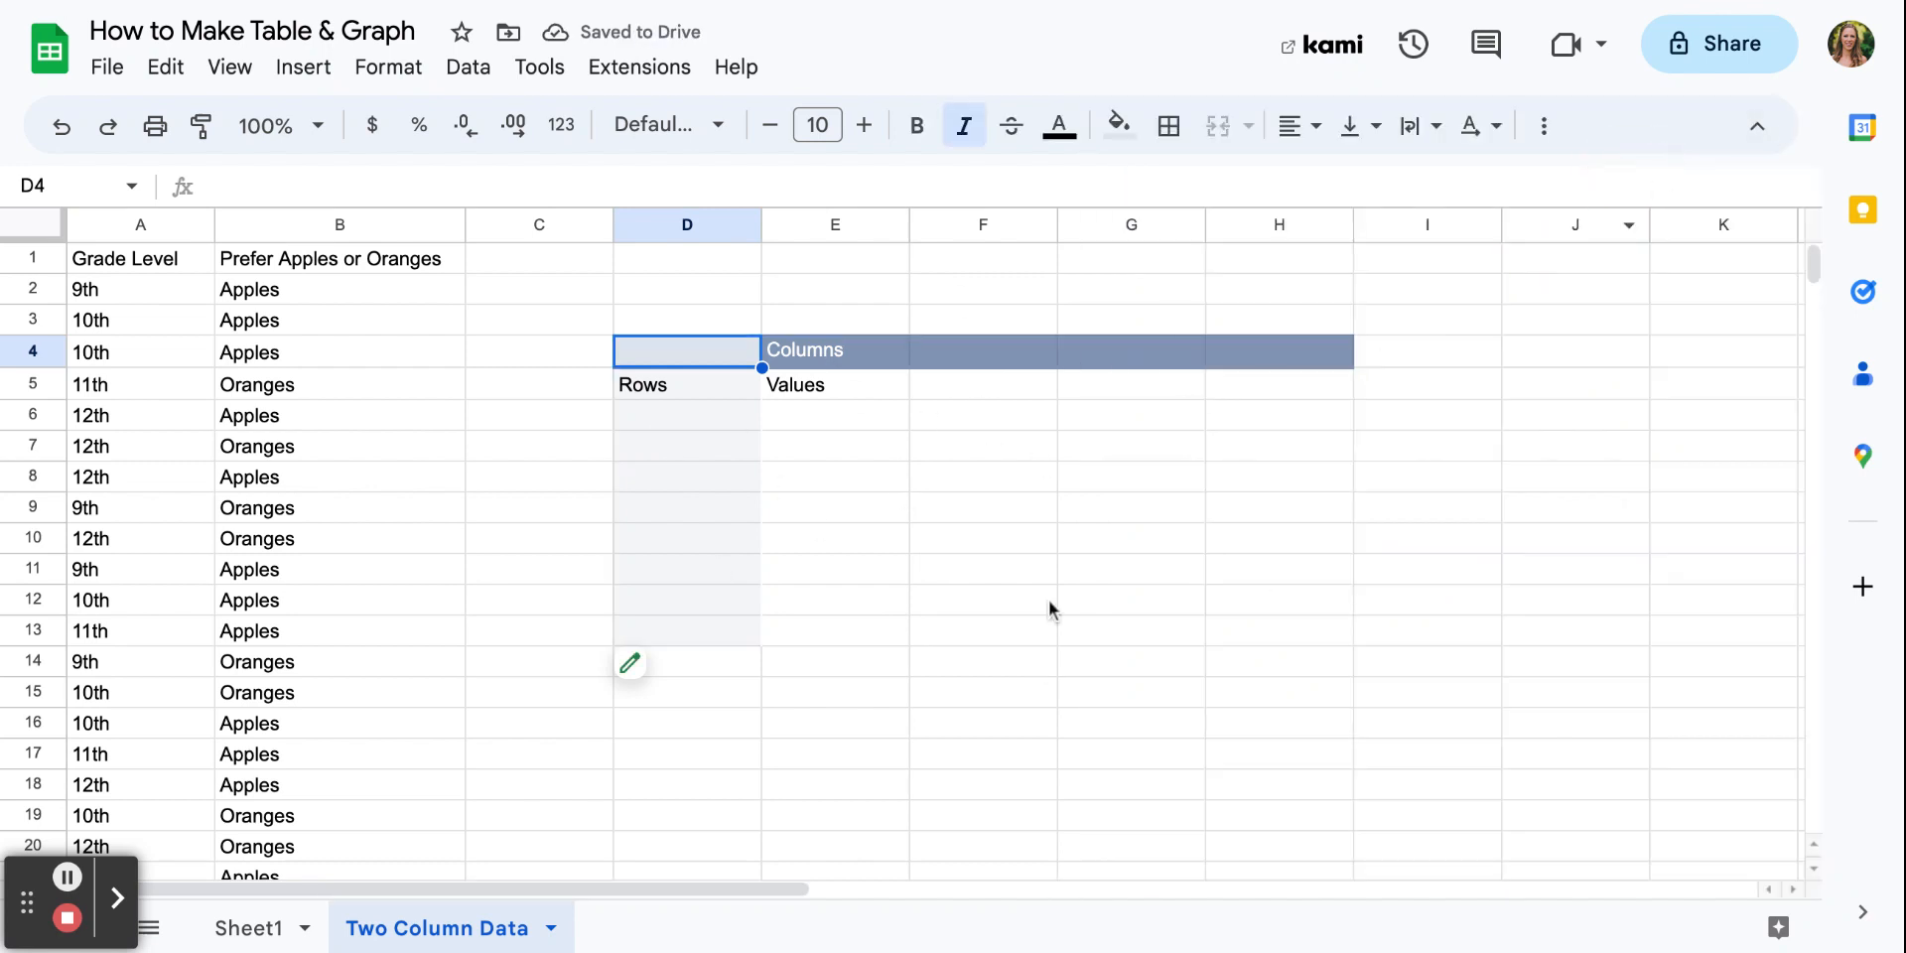
pyautogui.moveTo(640, 675)
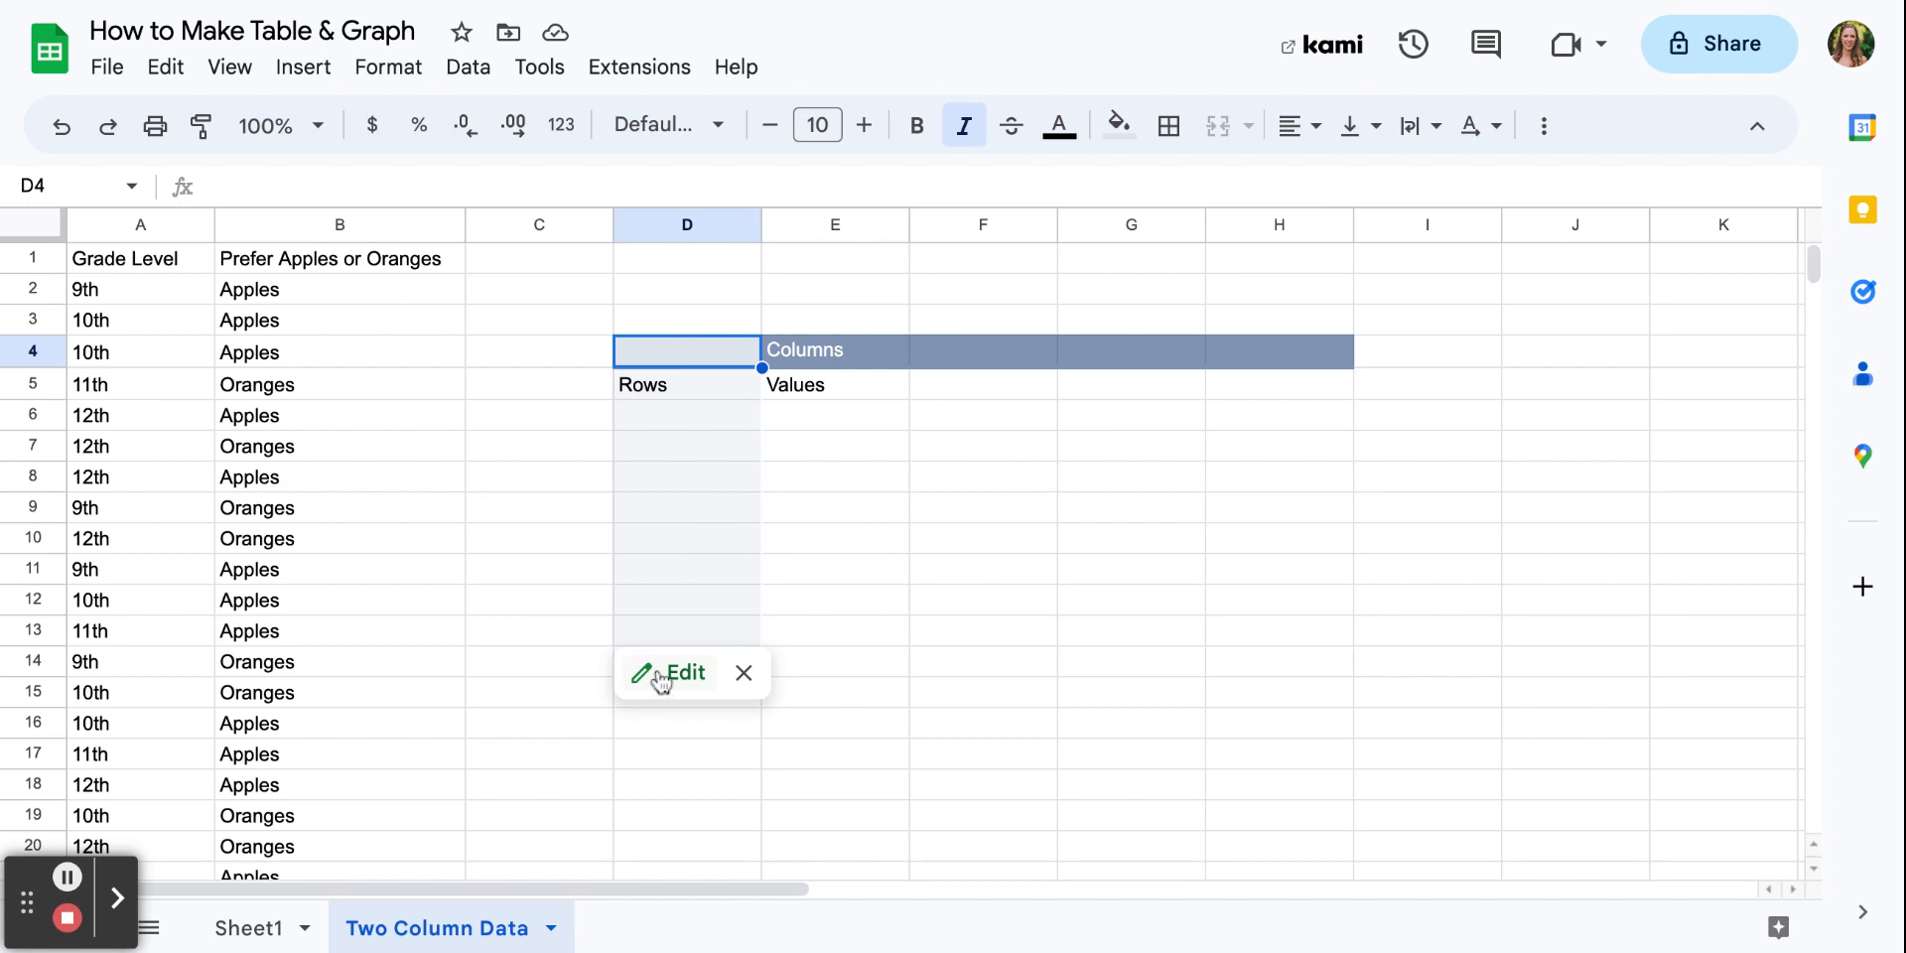
pyautogui.click(661, 677)
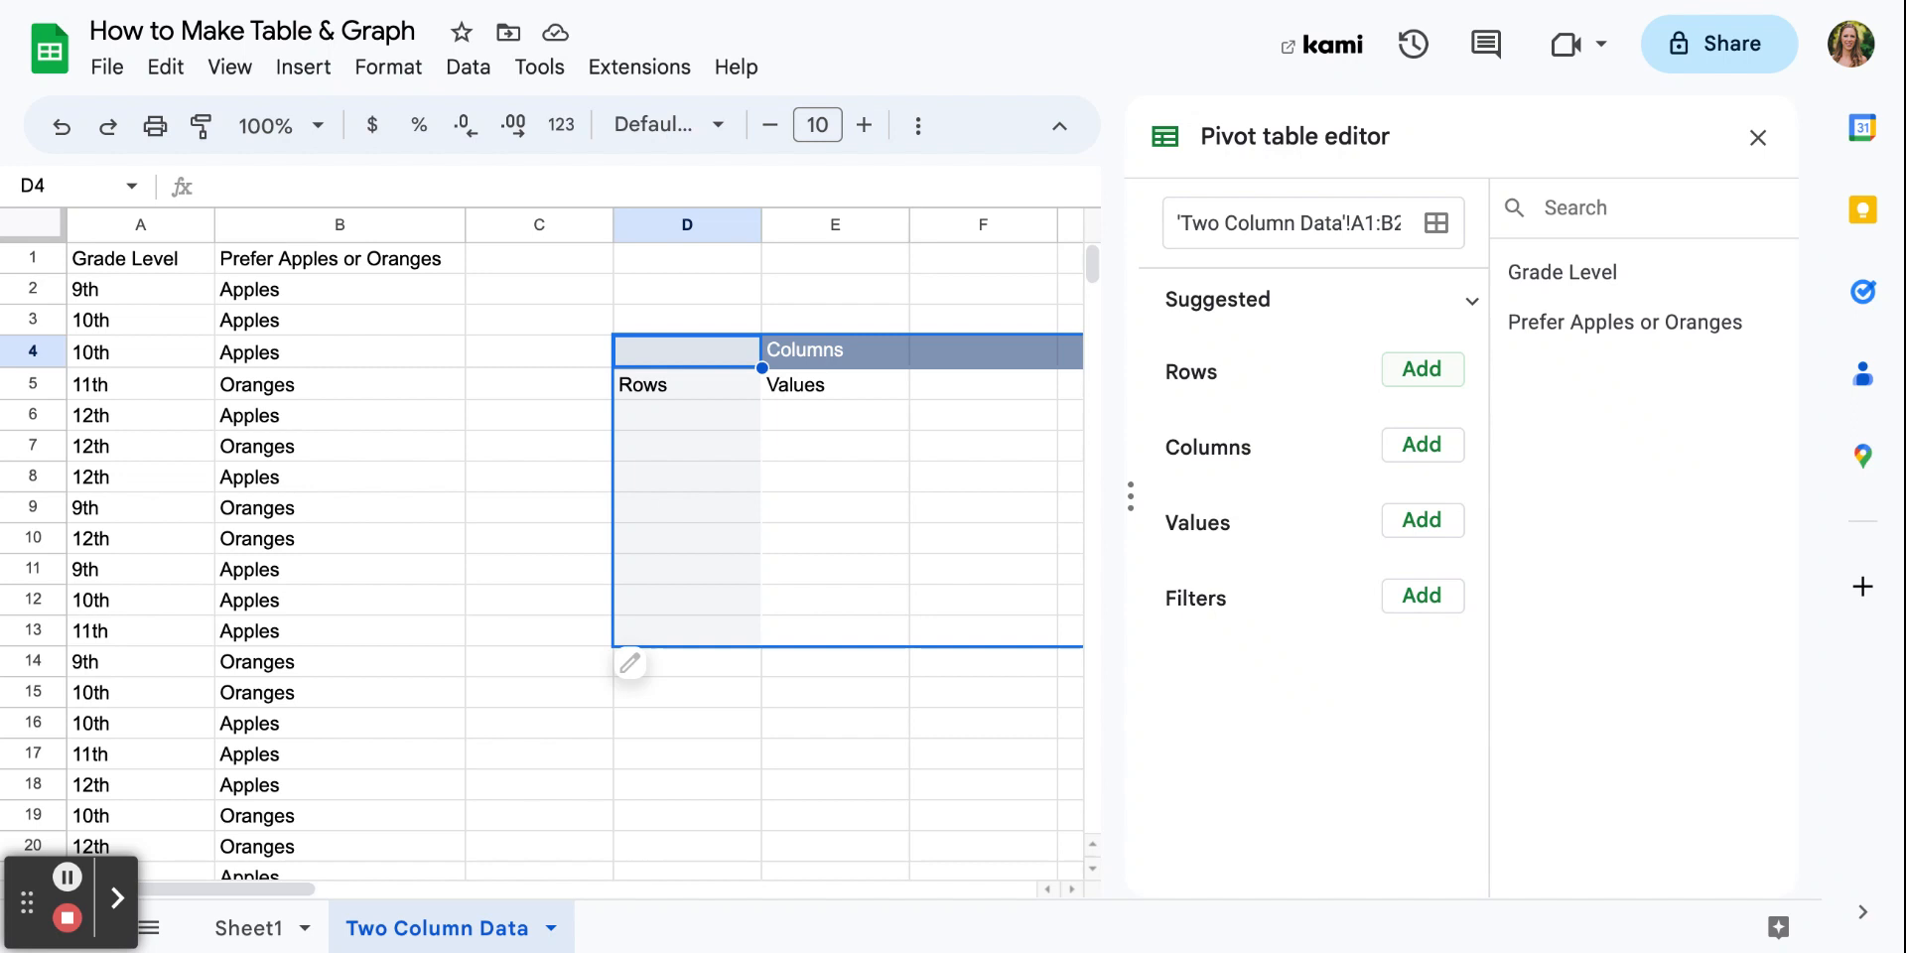
# - Add Grade Level as the pivot table's rows and Prefer Apples or Oranges as its columns, then close the editor
pyautogui.click(1422, 368)
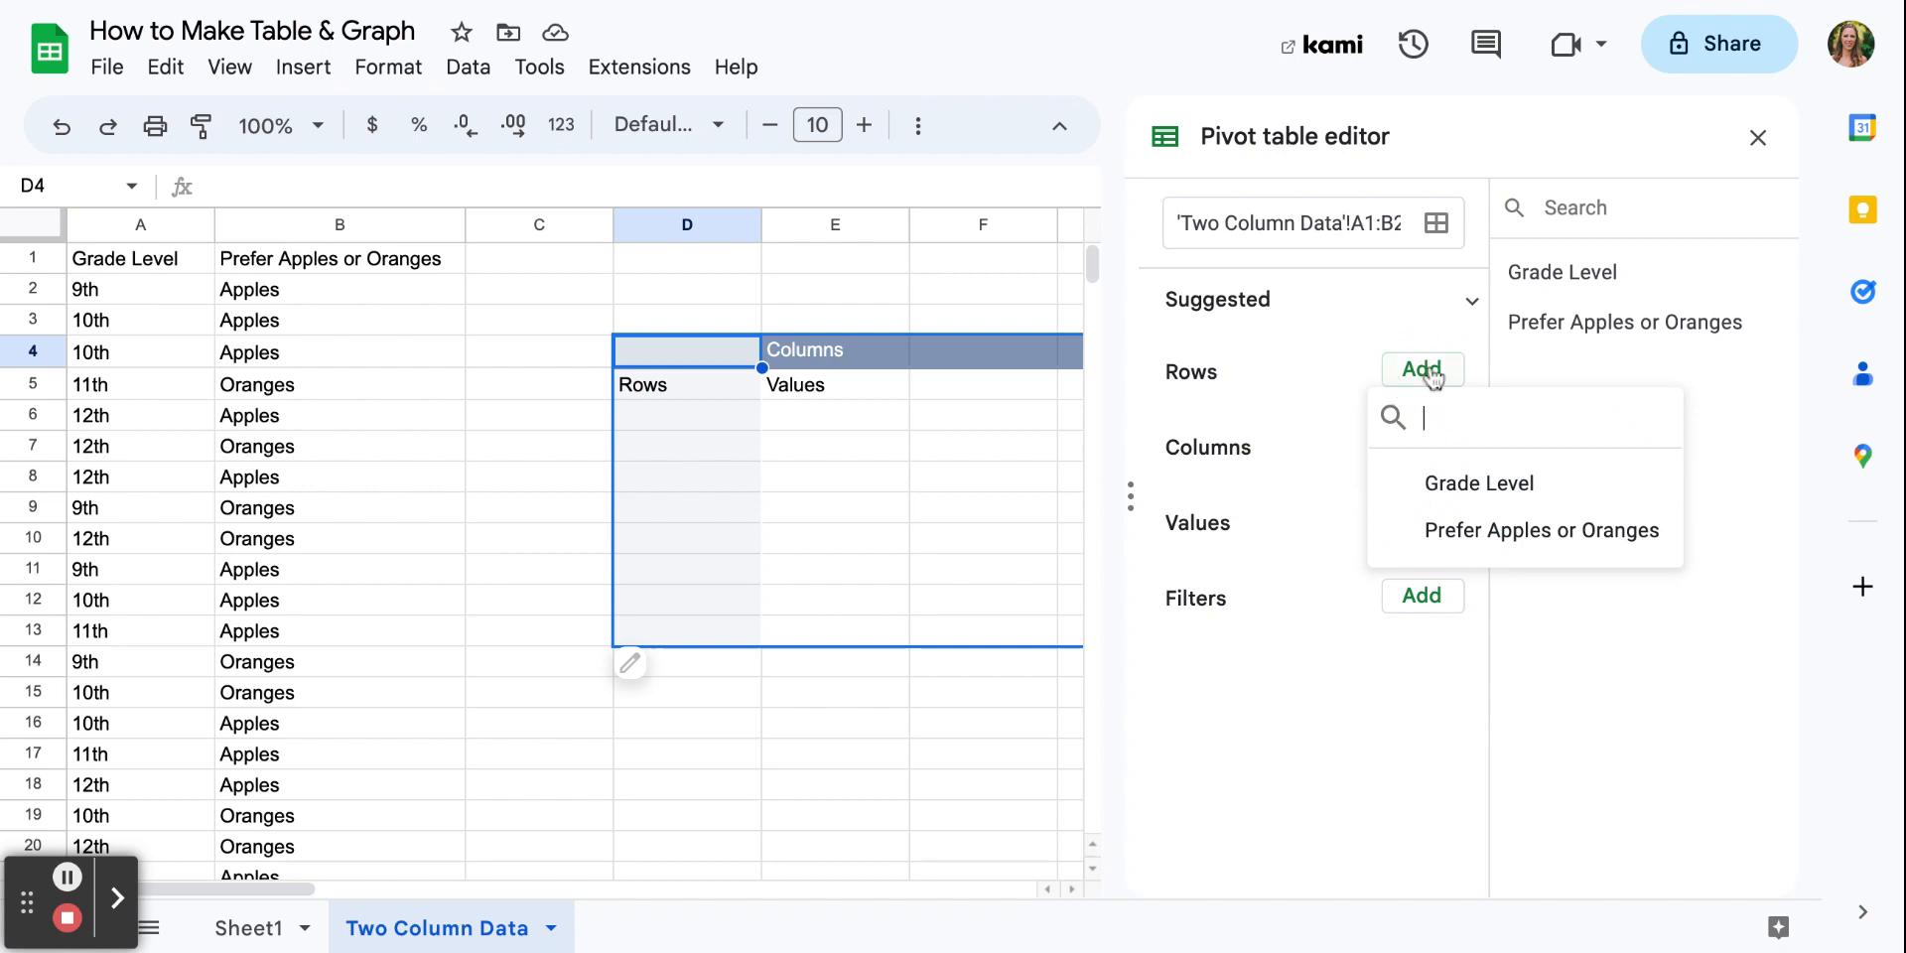
pyautogui.click(1496, 488)
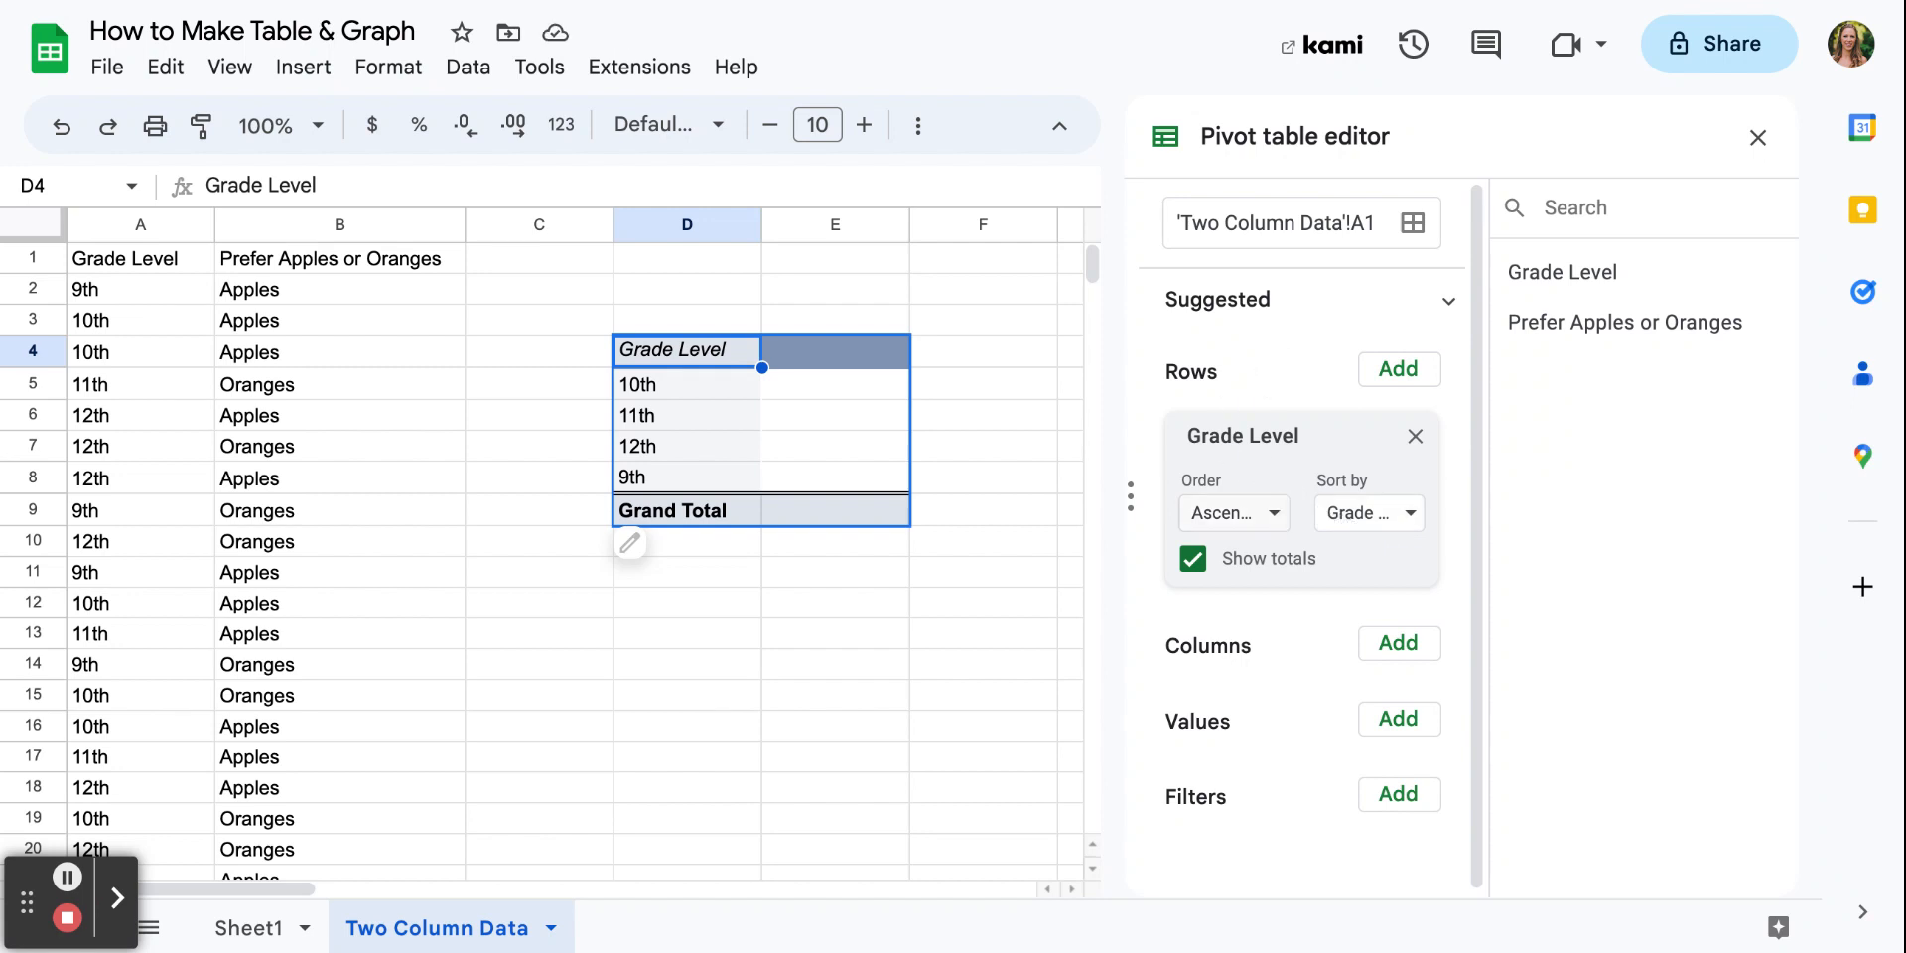
pyautogui.click(1404, 643)
pyautogui.click(1492, 766)
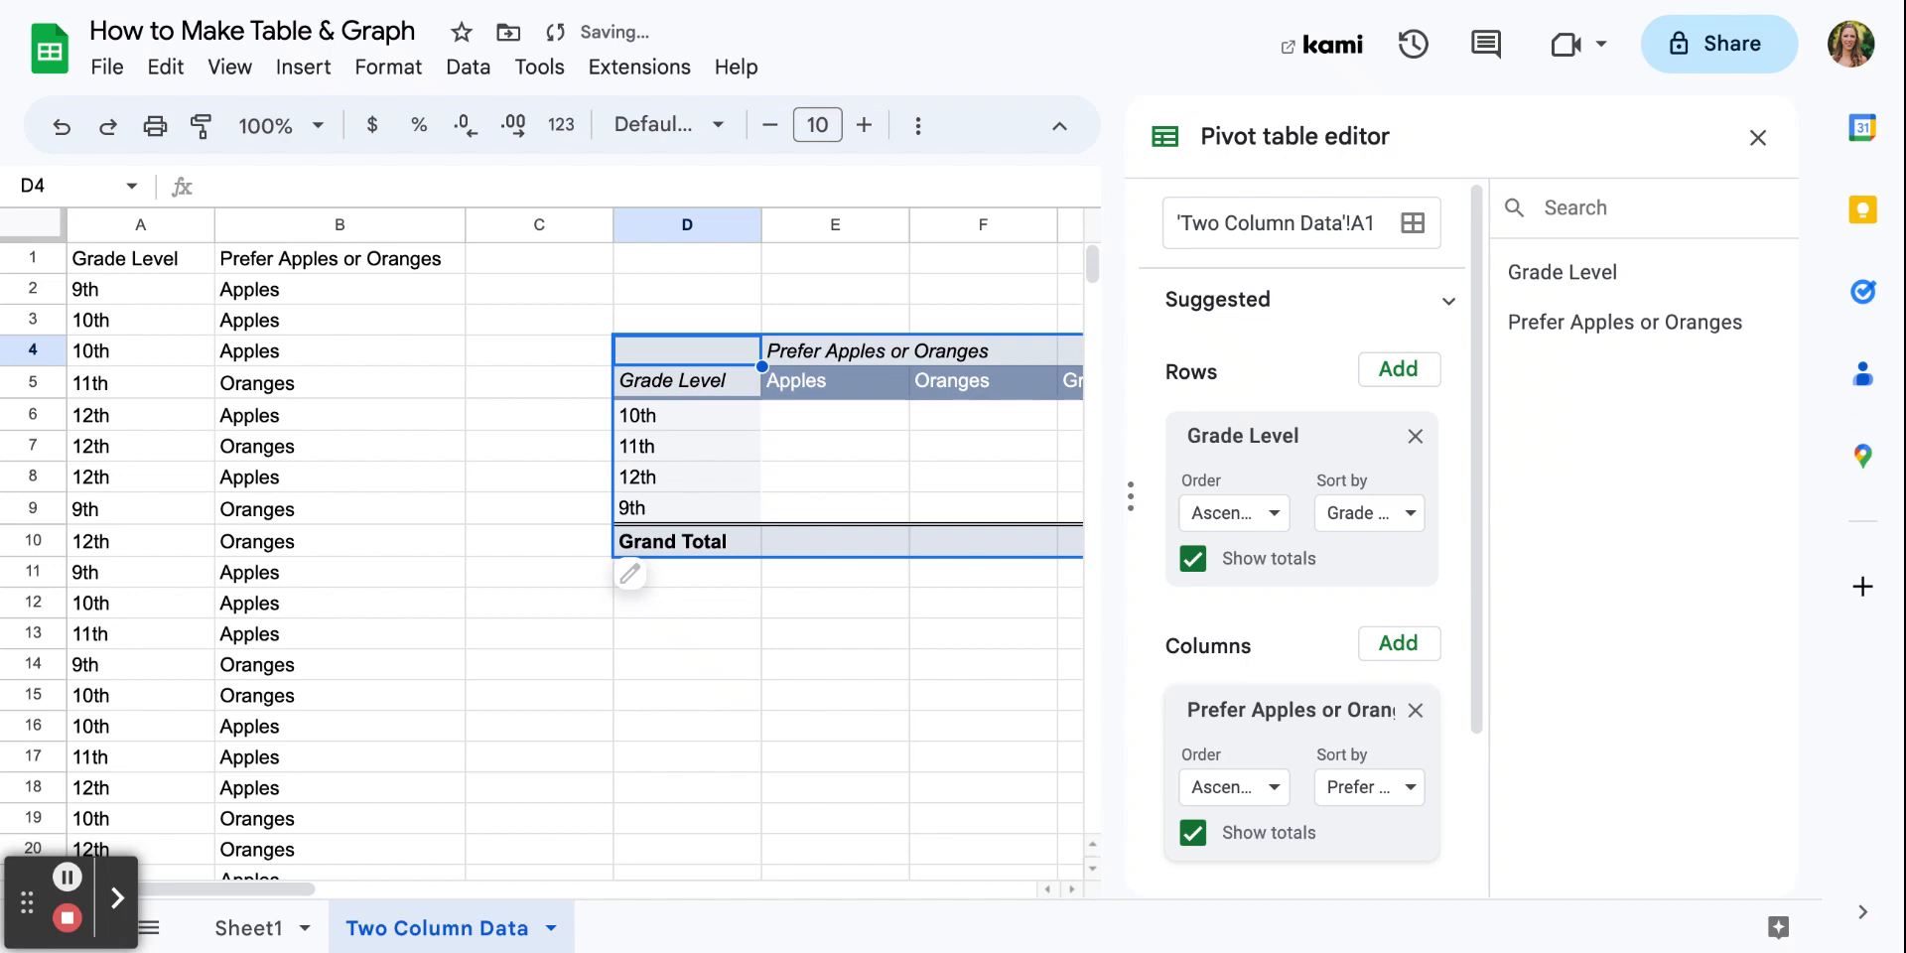
pyautogui.click(1758, 139)
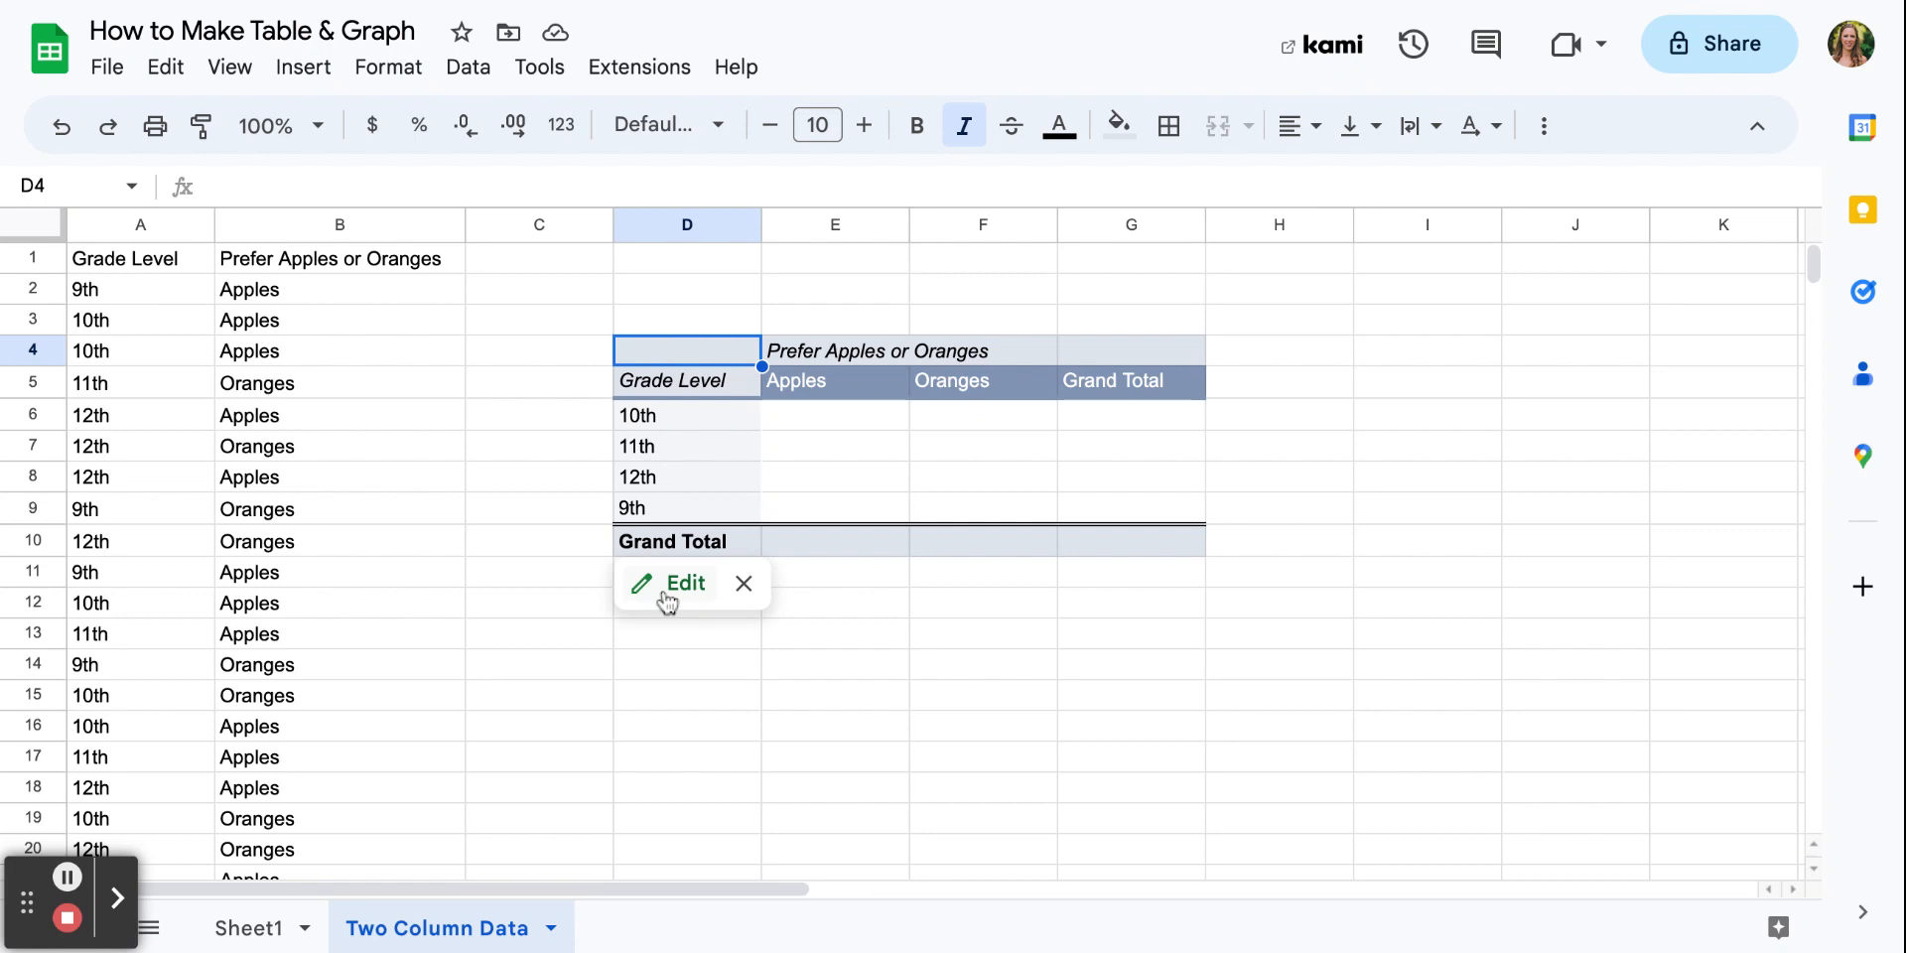
# - Reopen the pivot table for editing, add Prefer Apples or Oranges as its values, and close the editor
pyautogui.click(665, 591)
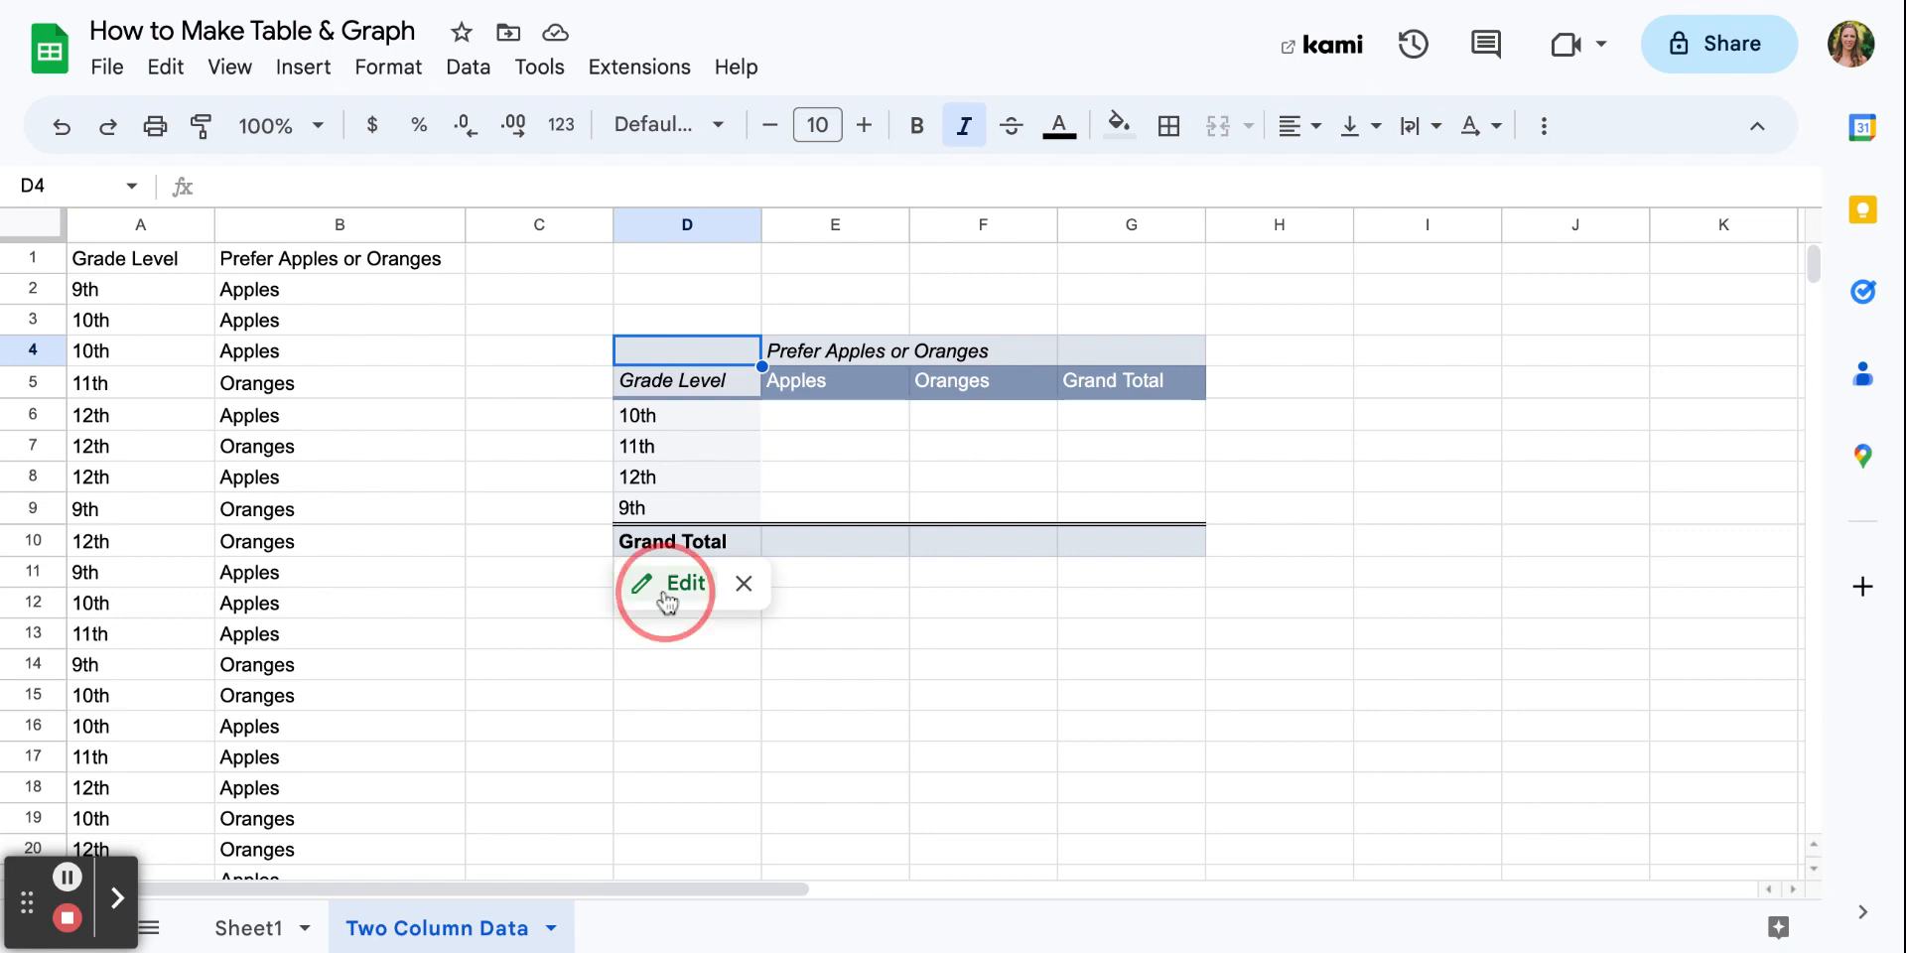
pyautogui.scroll(-2, 1325, 679)
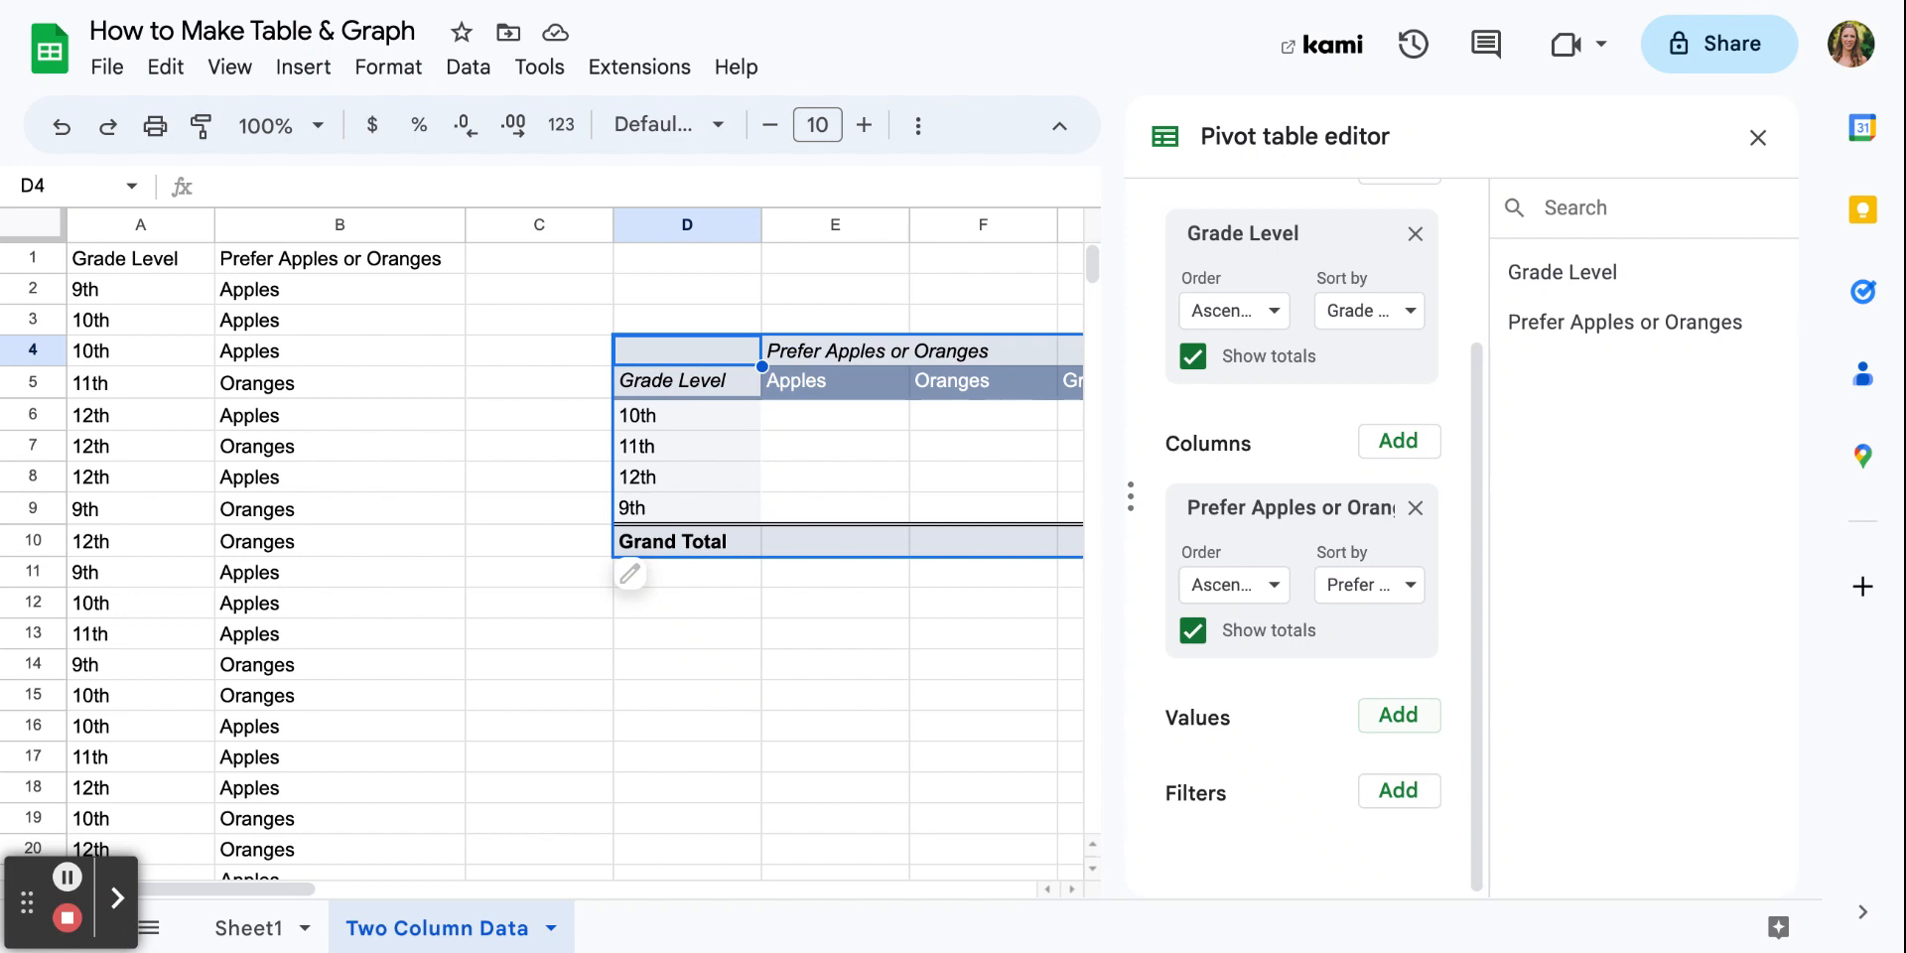
pyautogui.click(1398, 714)
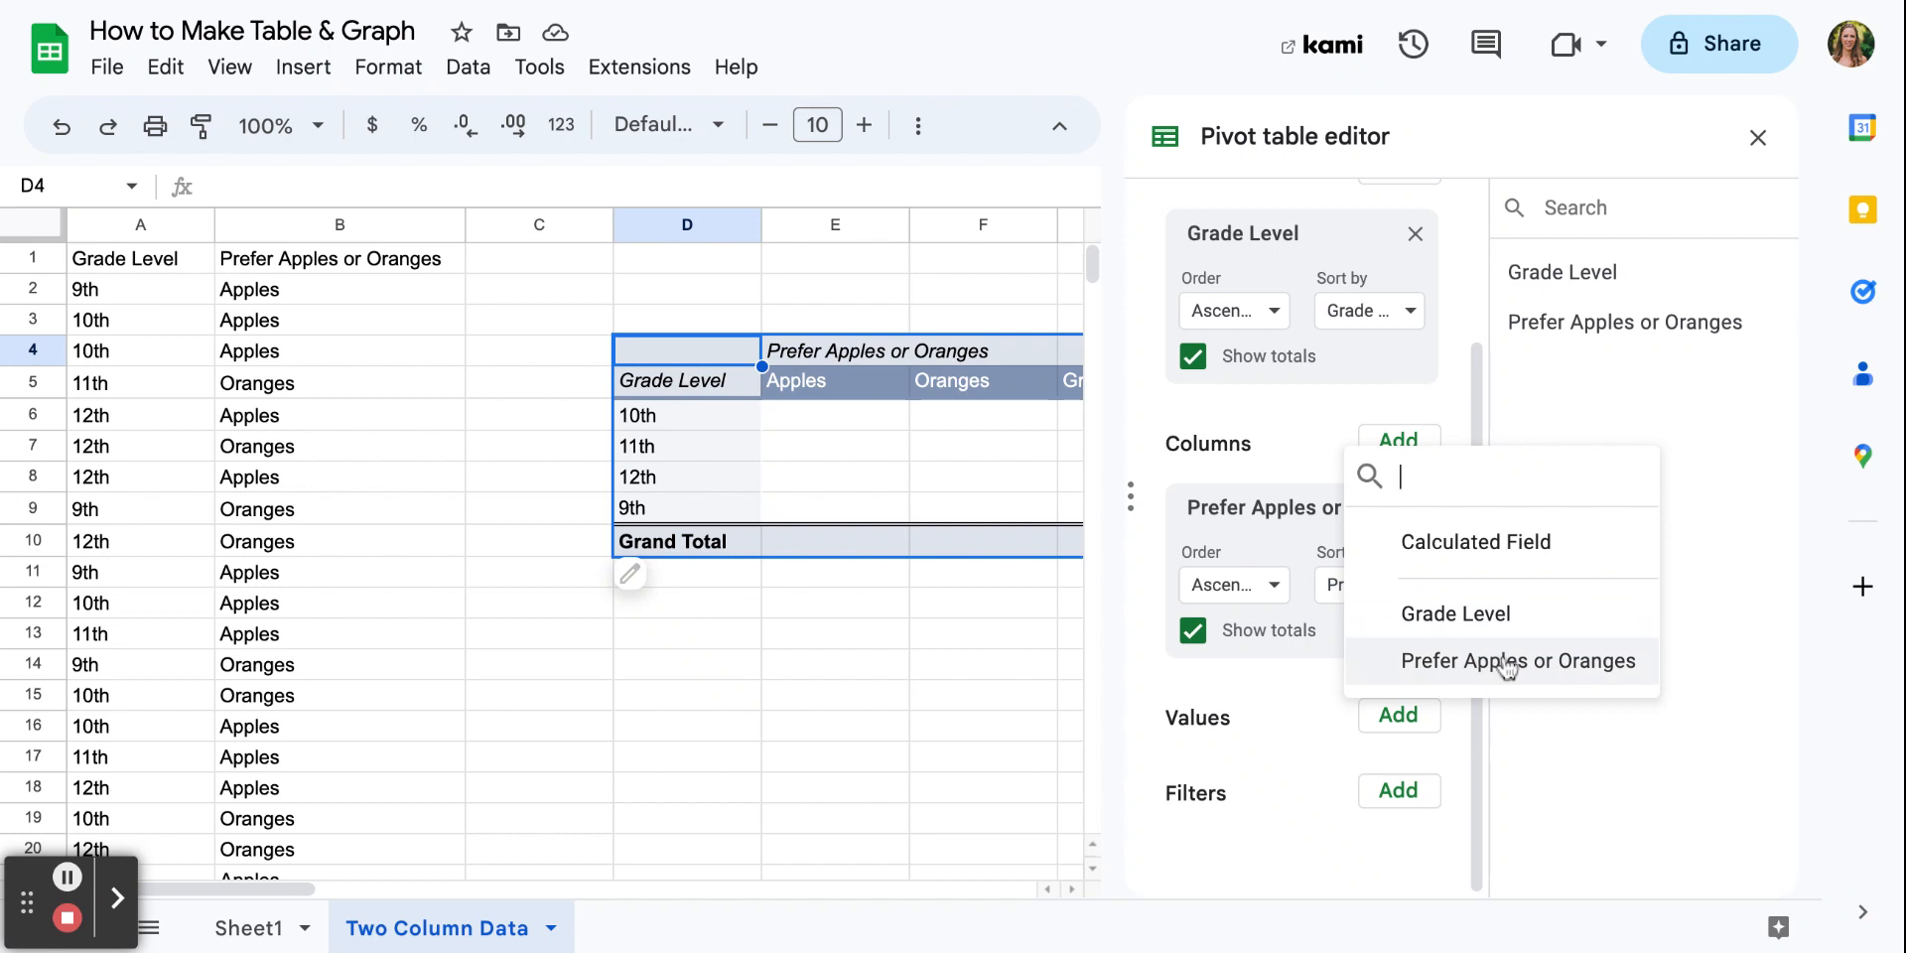
pyautogui.click(1643, 657)
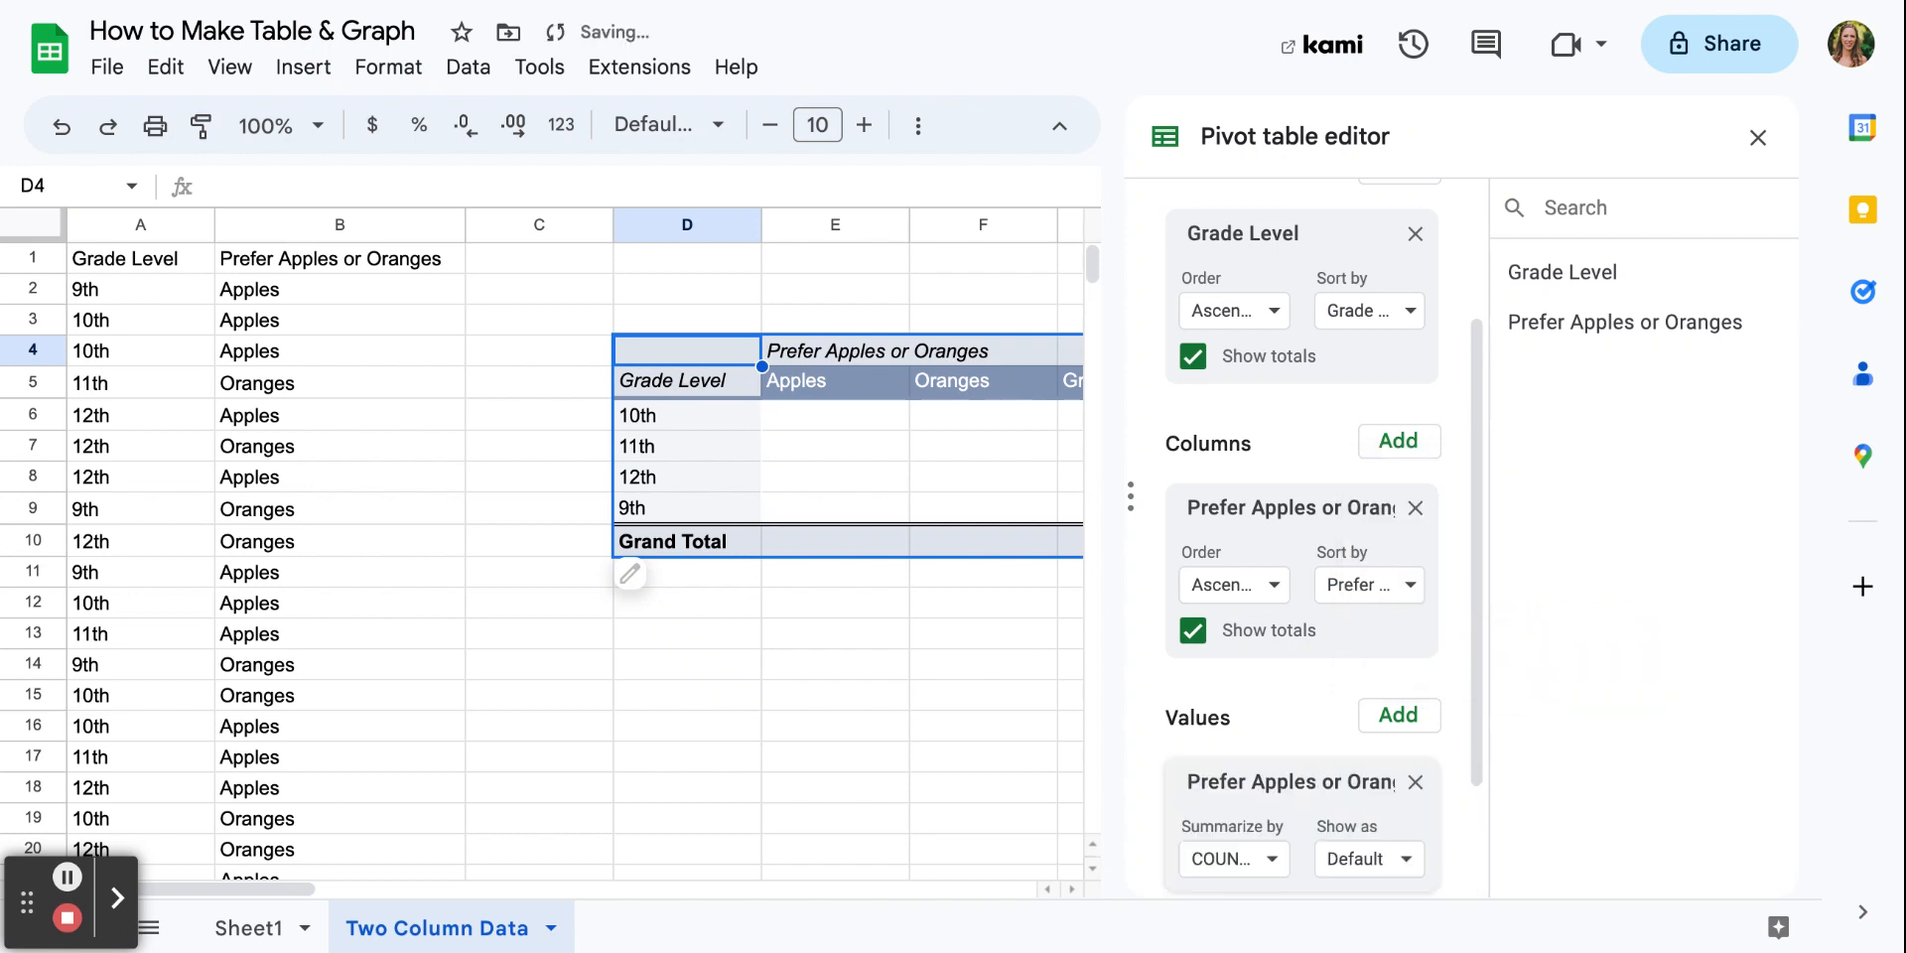
pyautogui.click(1757, 137)
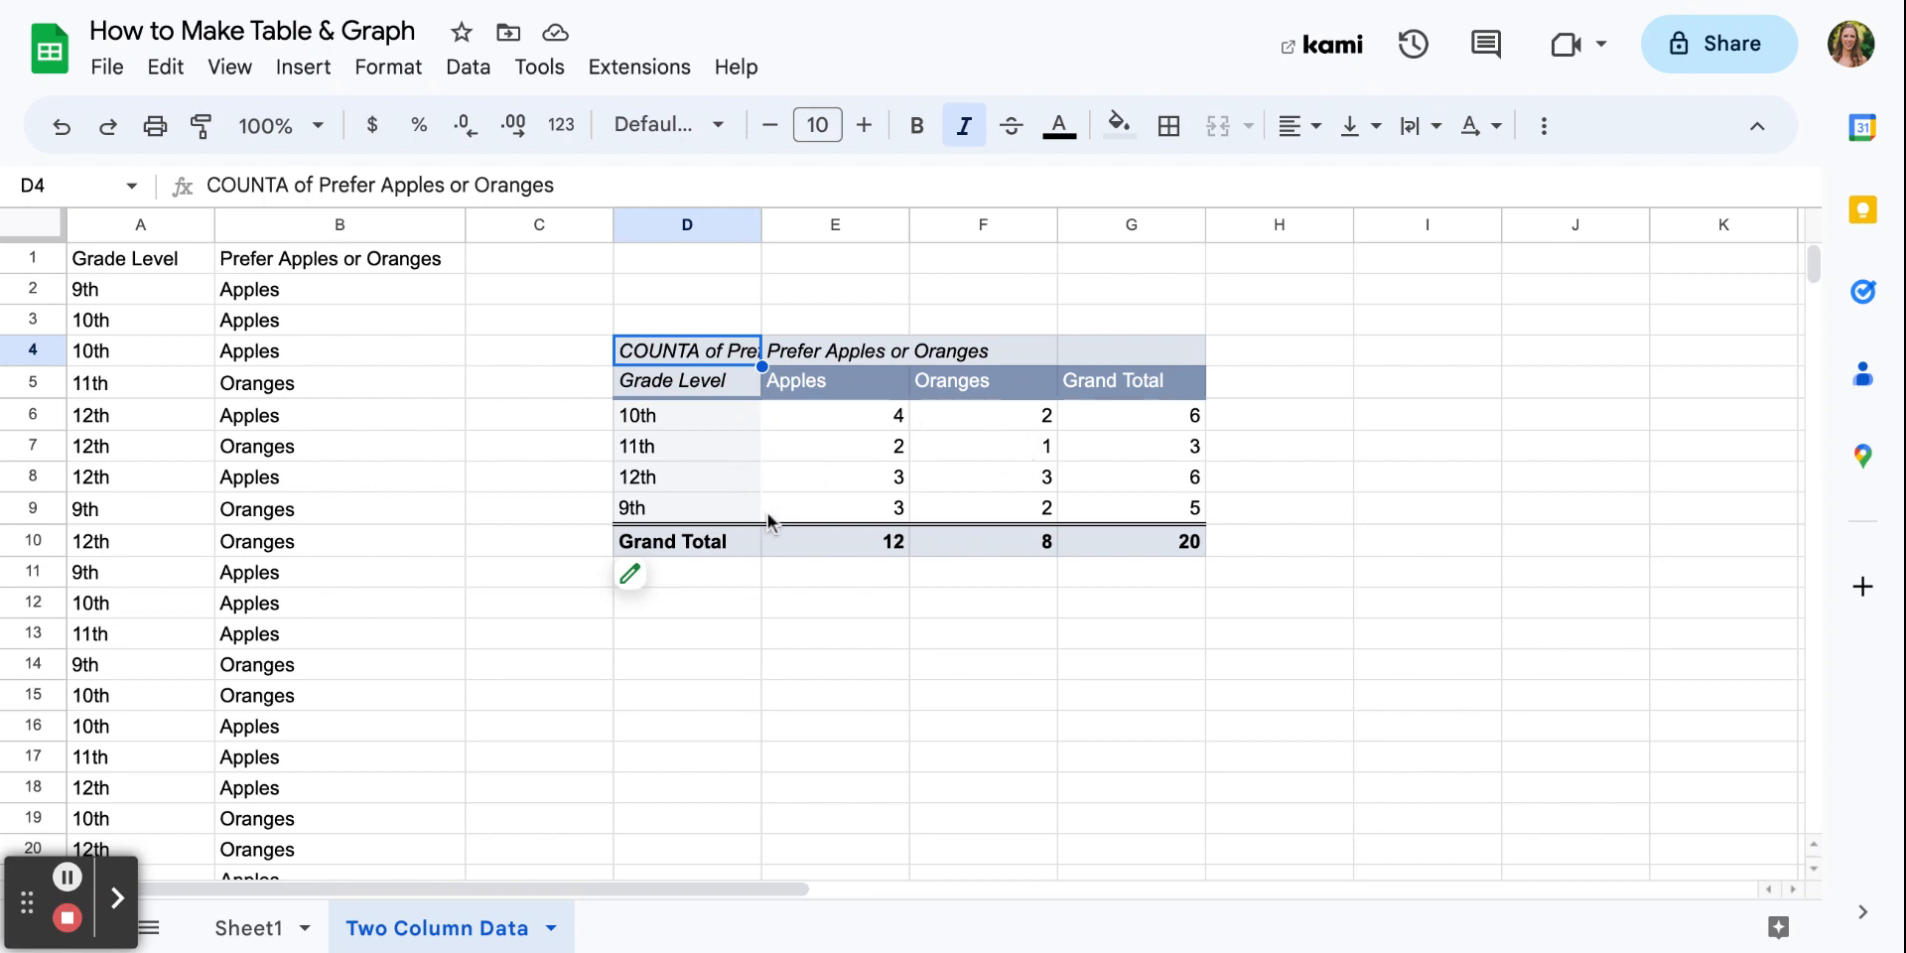
# - Copy the pivot table cells D5:F9, without the grand totals, and paste them starting at cell D13
pyautogui.click(709, 396)
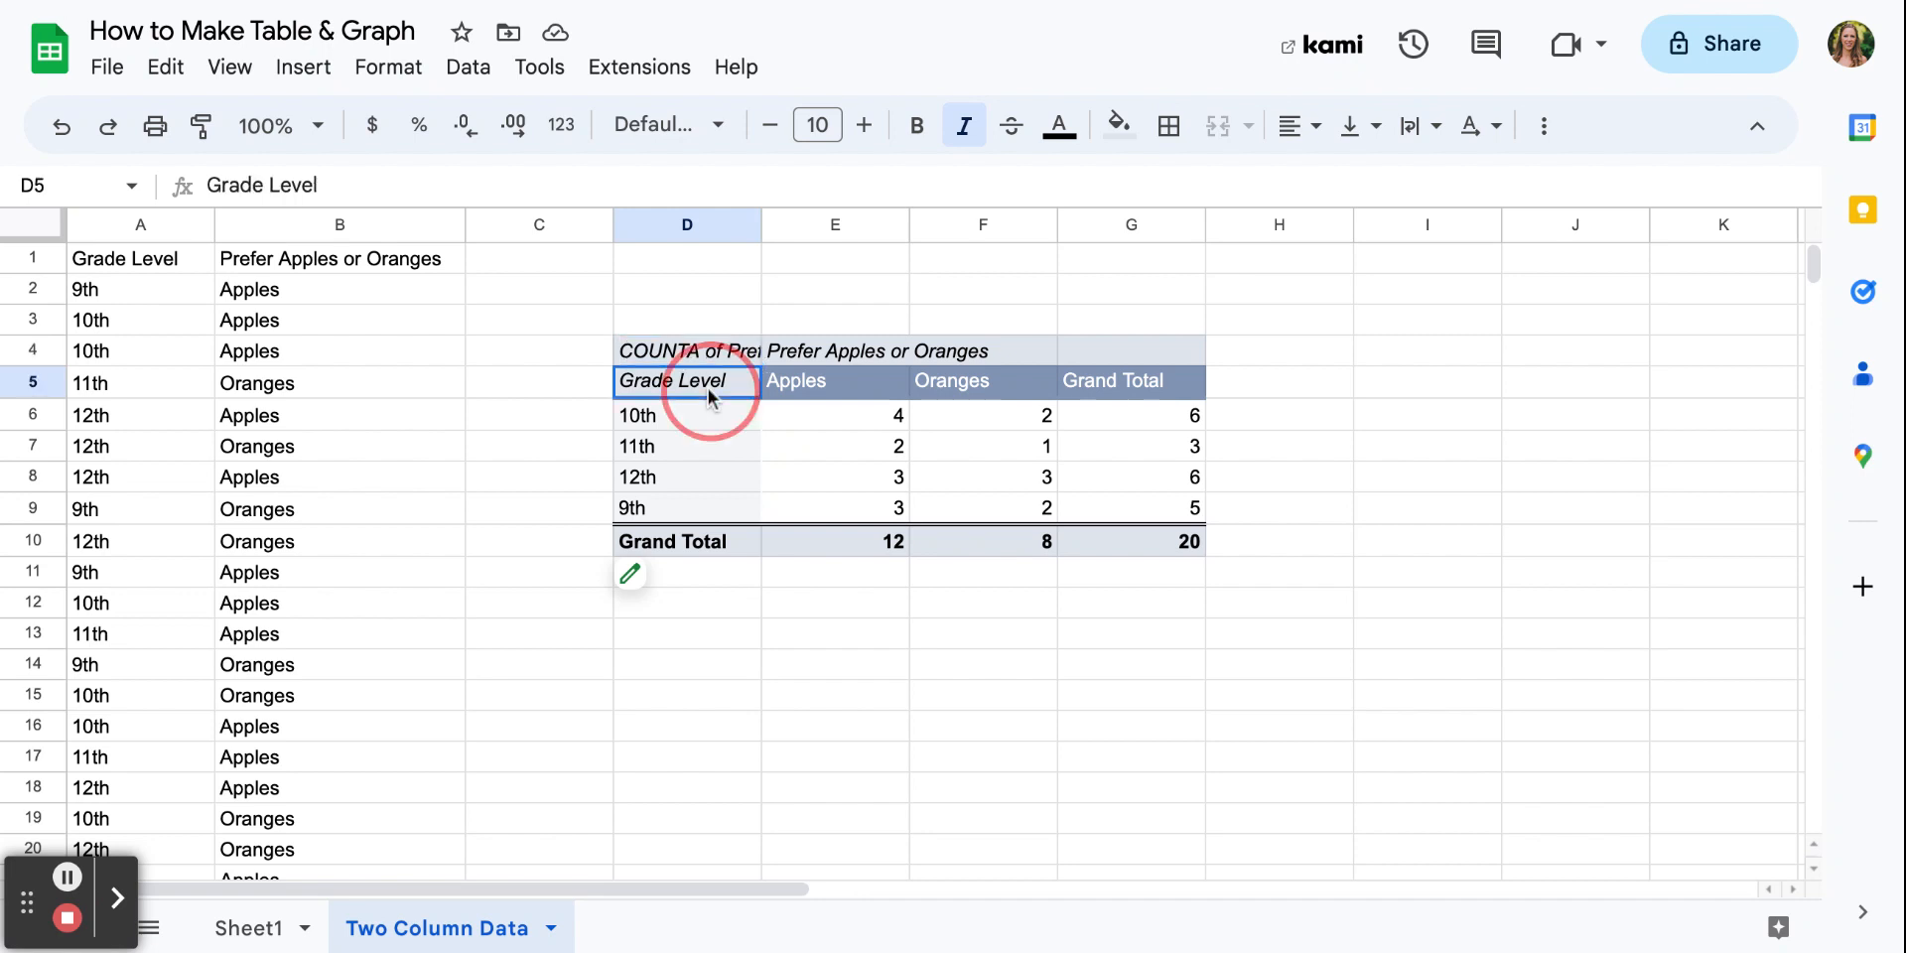
pyautogui.moveTo(709, 397); pyautogui.dragTo(636, 385)
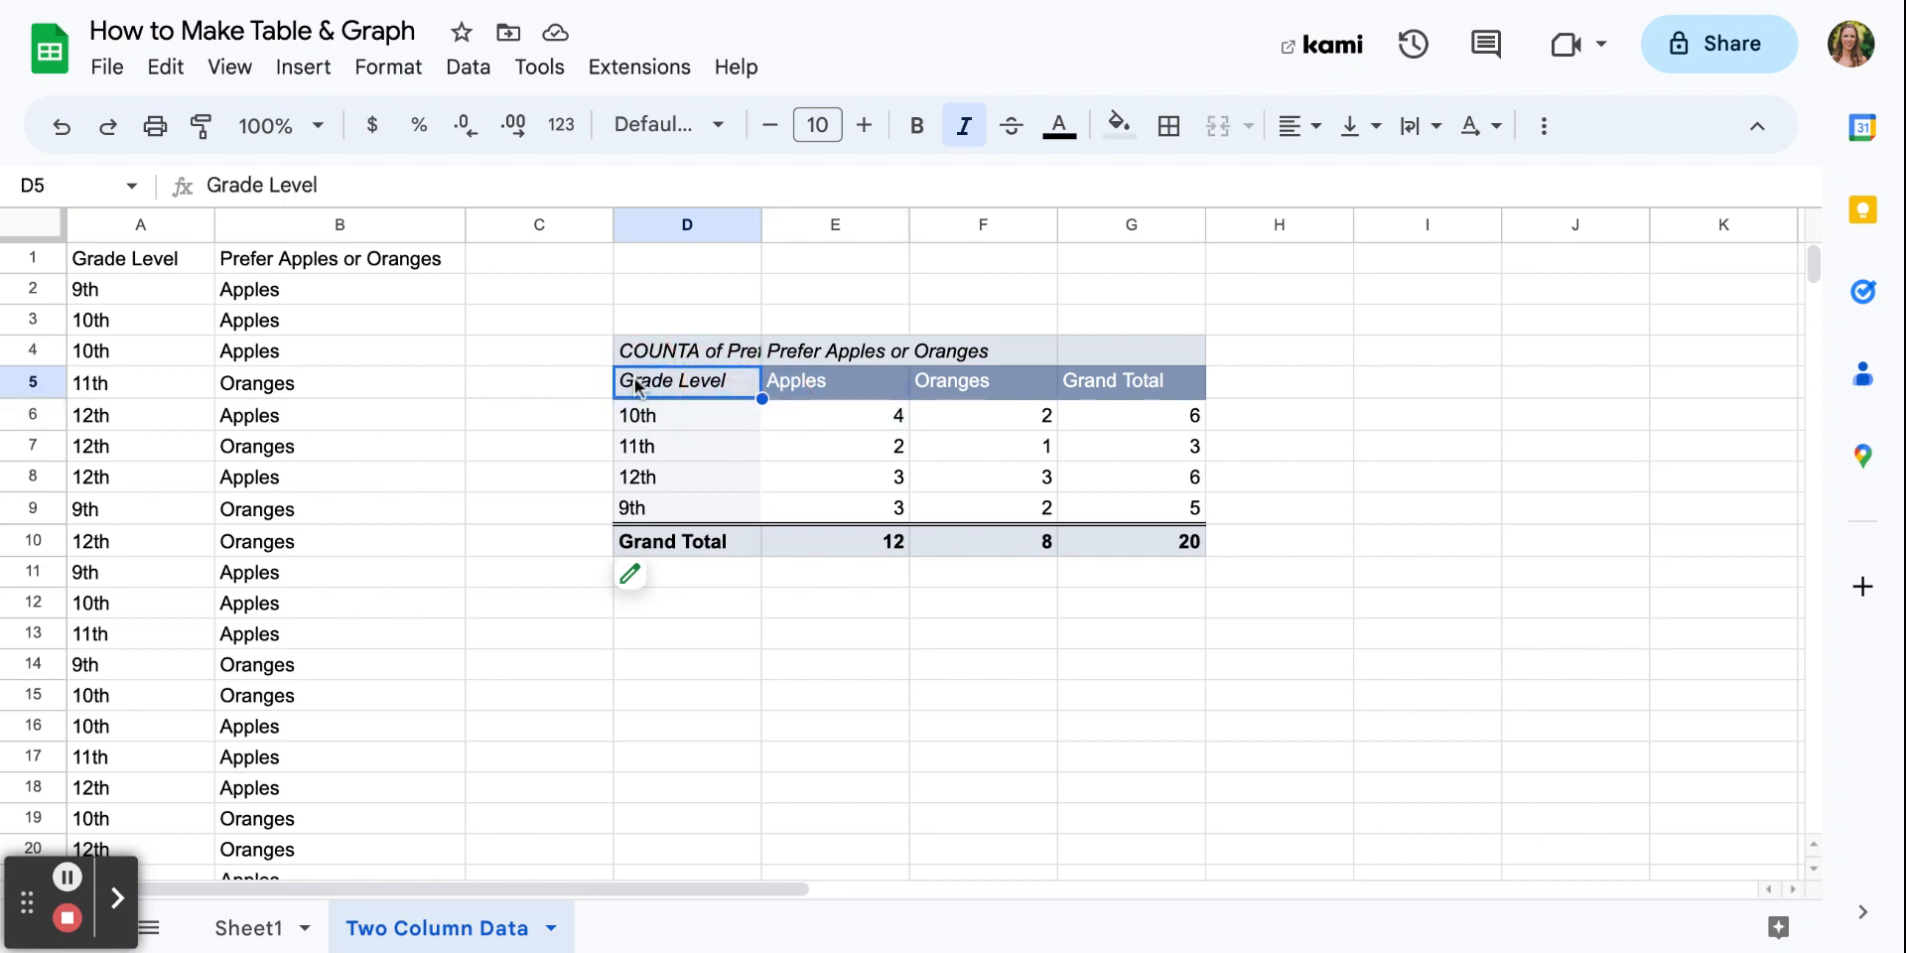
pyautogui.hotkey('shift', 'Right')
pyautogui.hotkey('shift', 'Right')
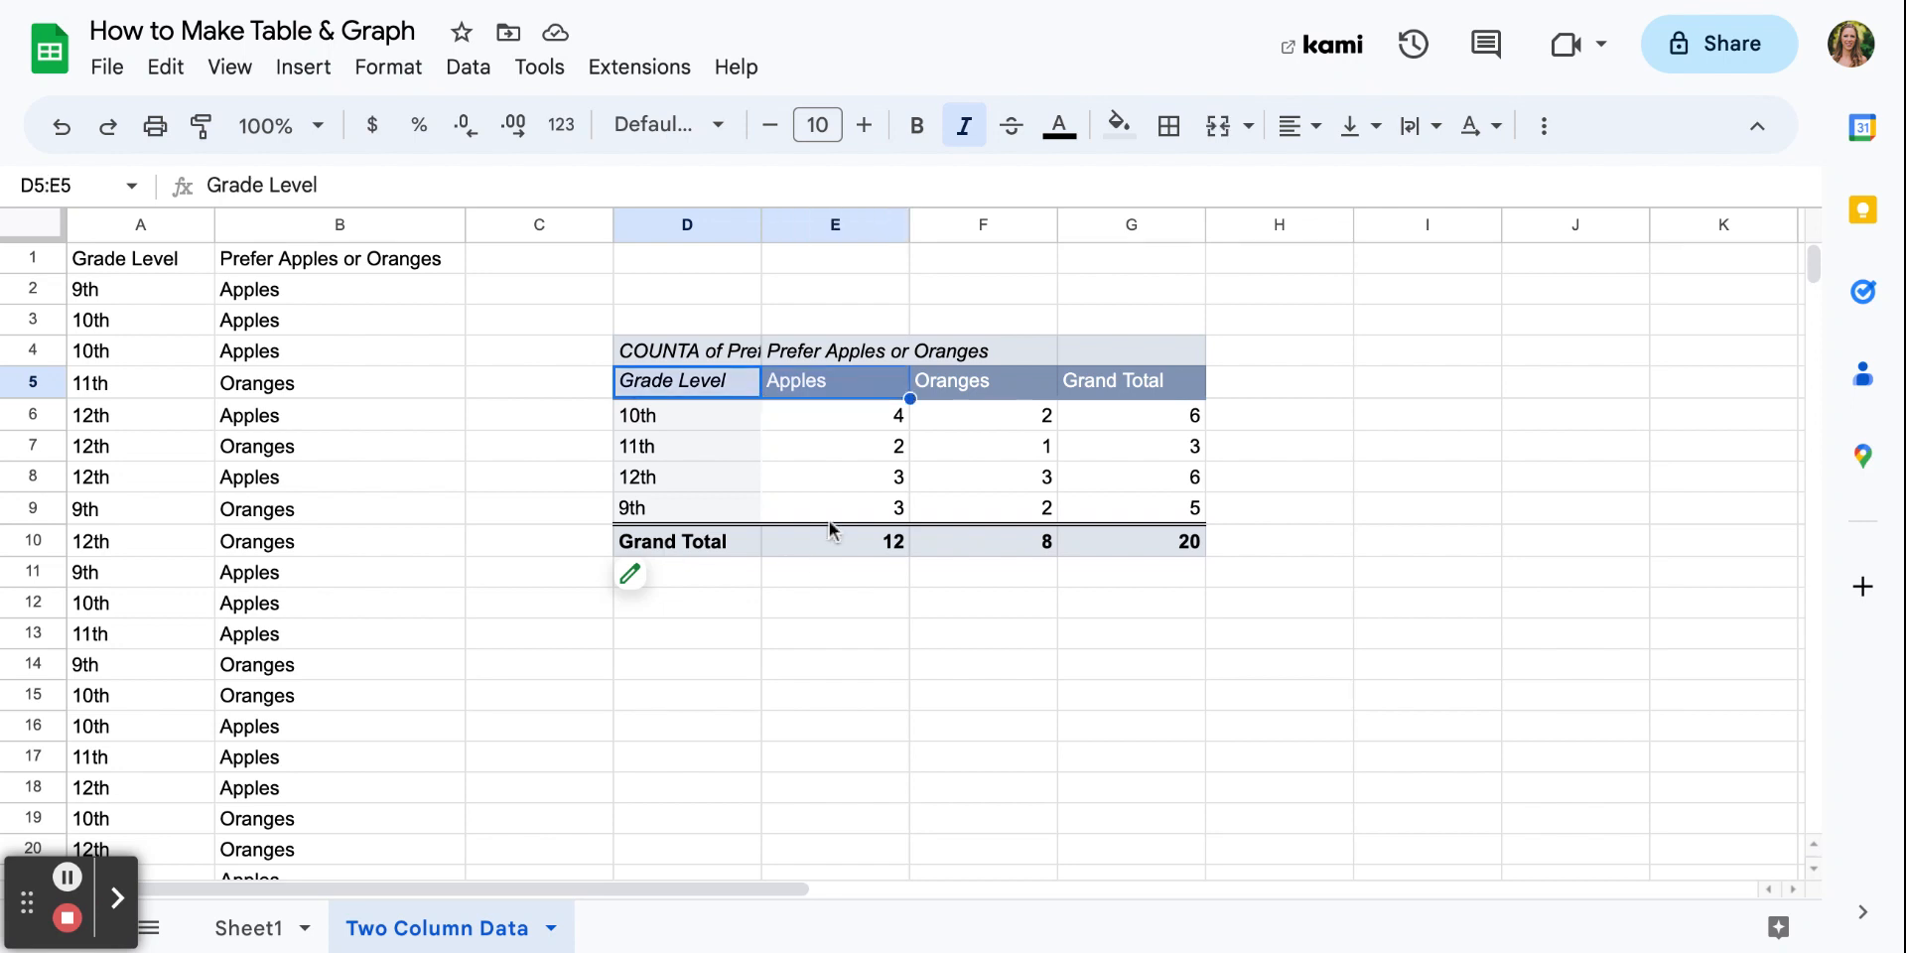
pyautogui.hotkey('shift', 'Down')
pyautogui.hotkey('shift', 'Down')
pyautogui.hotkey('shift', 'Down')
pyautogui.hotkey('shift', 'Down')
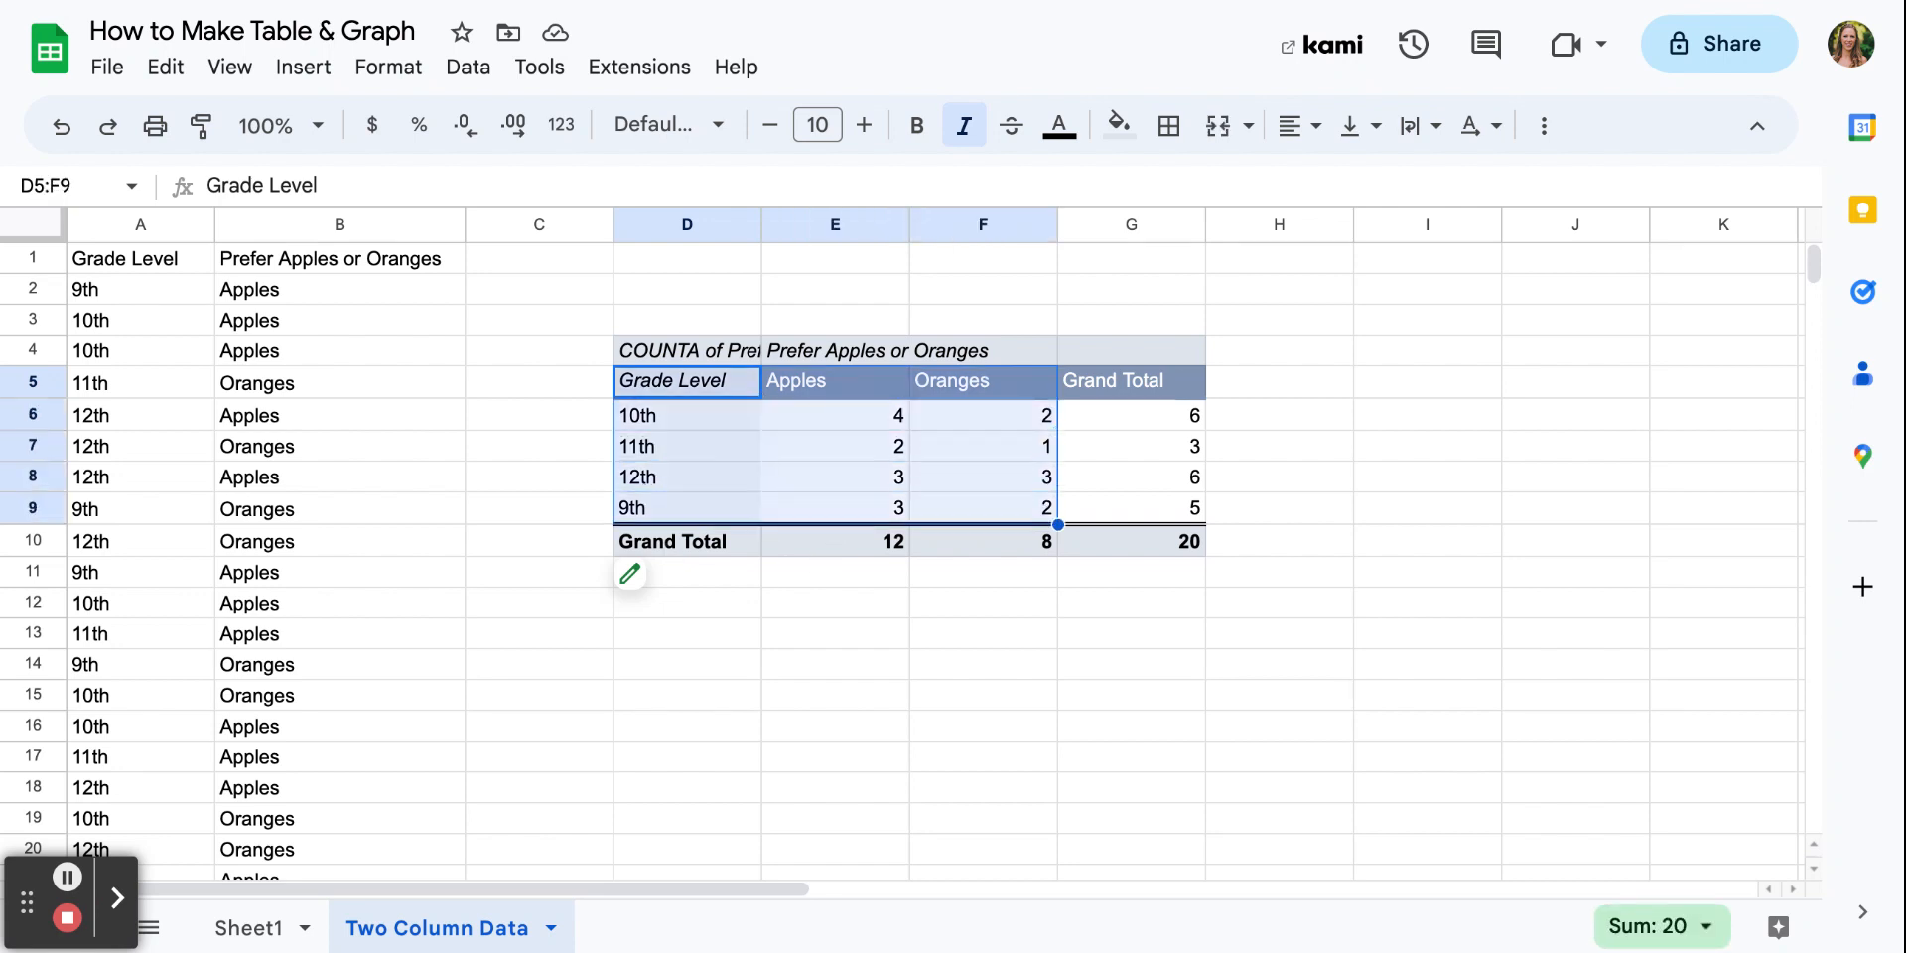
pyautogui.hotkey('ctrl', 'c')
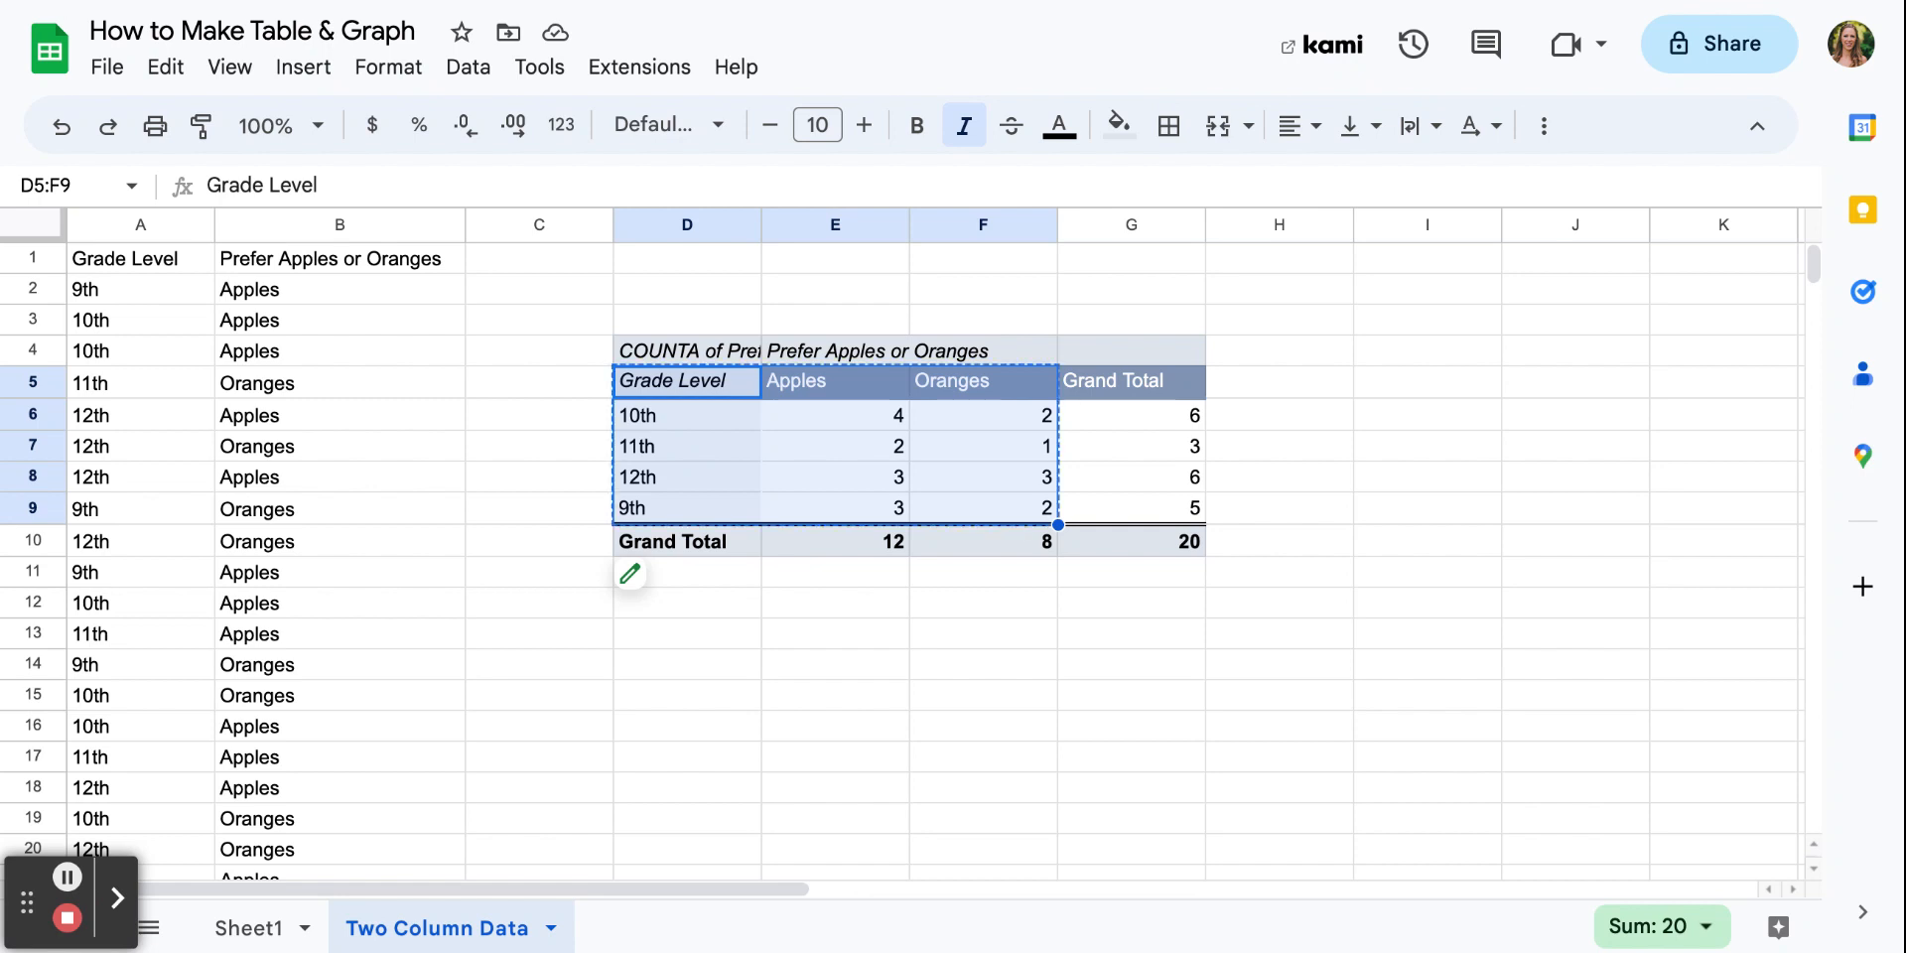
pyautogui.click(676, 639)
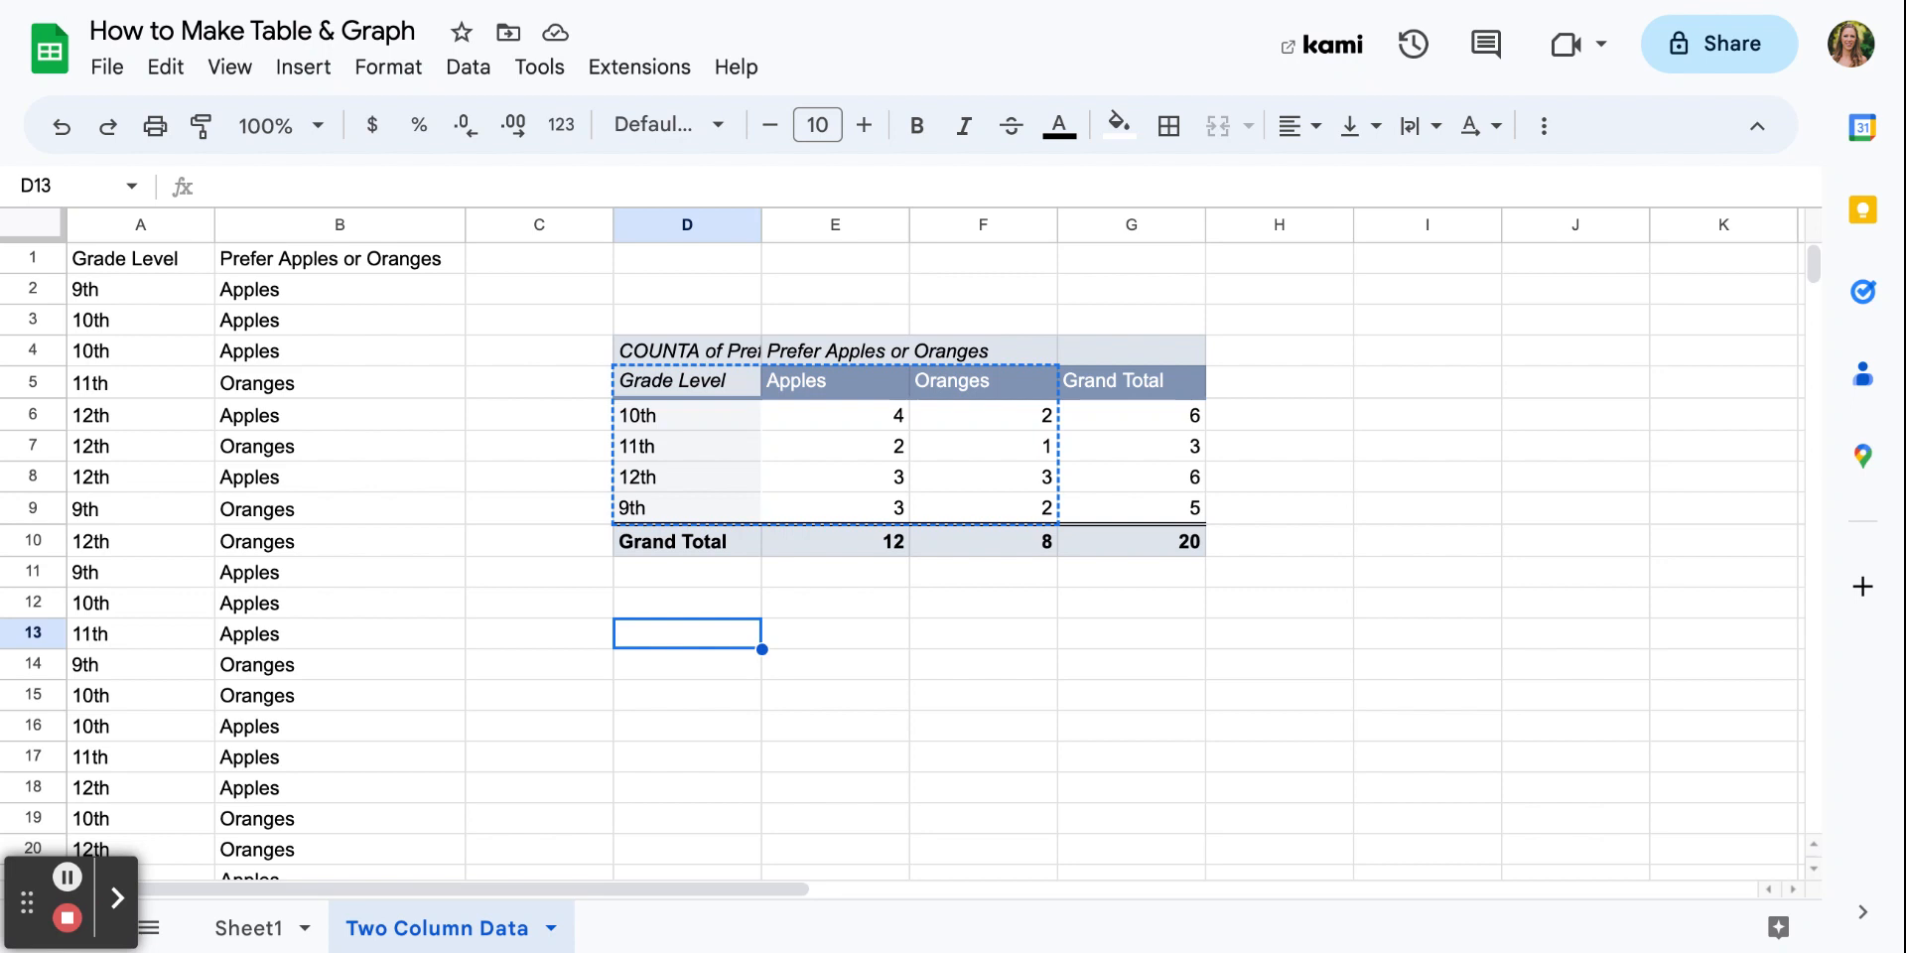
pyautogui.hotkey('ctrl', 'v')
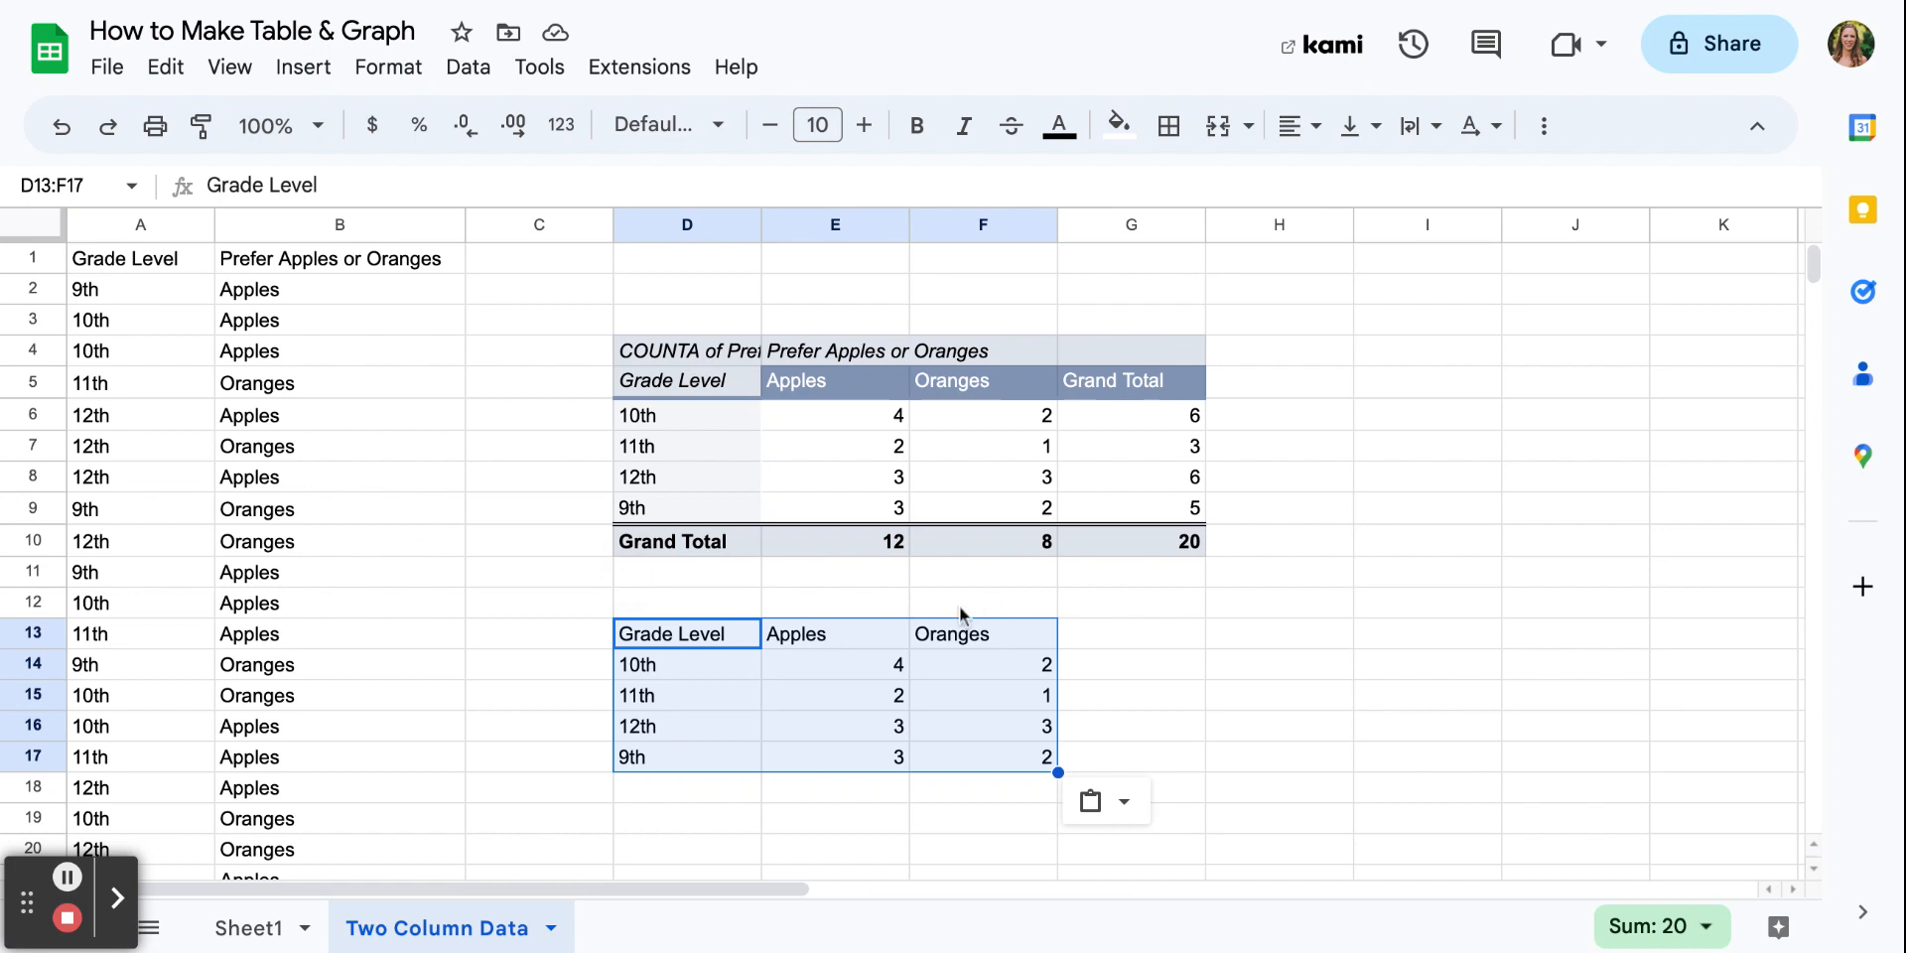
# - Insert a column chart from the pasted table D13:F17 and switch its rows and columns
pyautogui.click(297, 79)
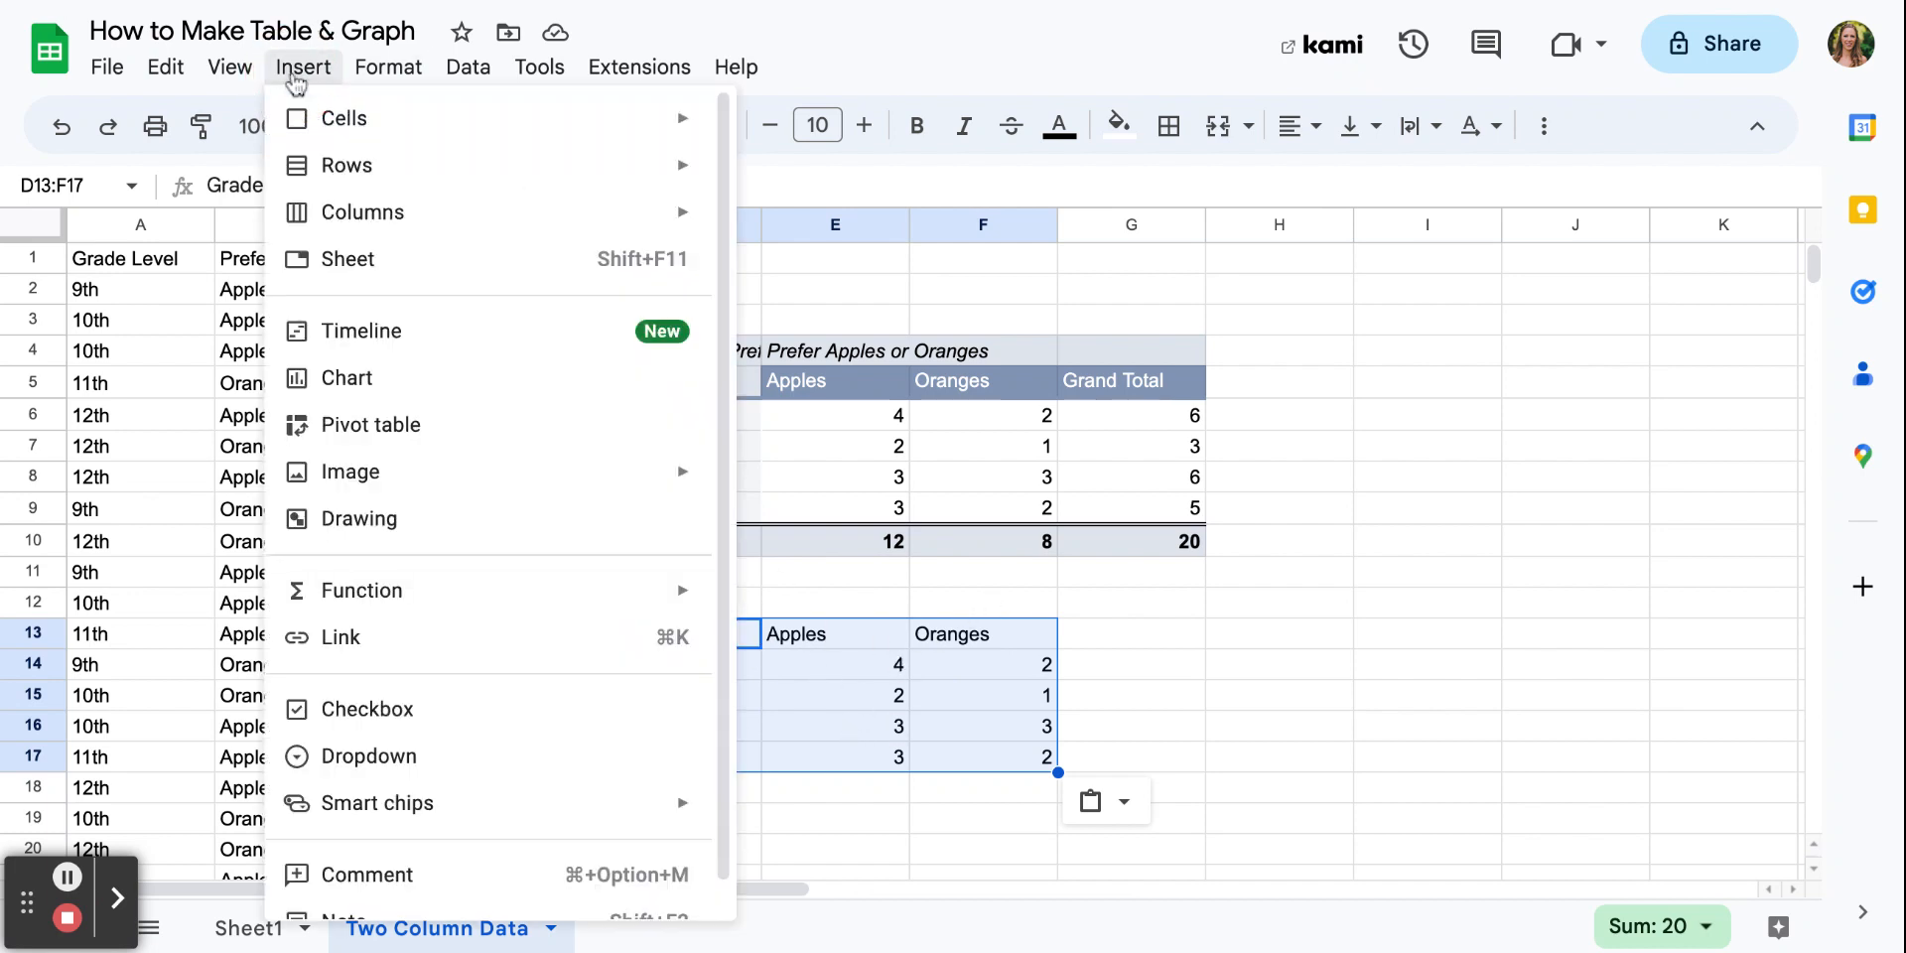
pyautogui.click(427, 386)
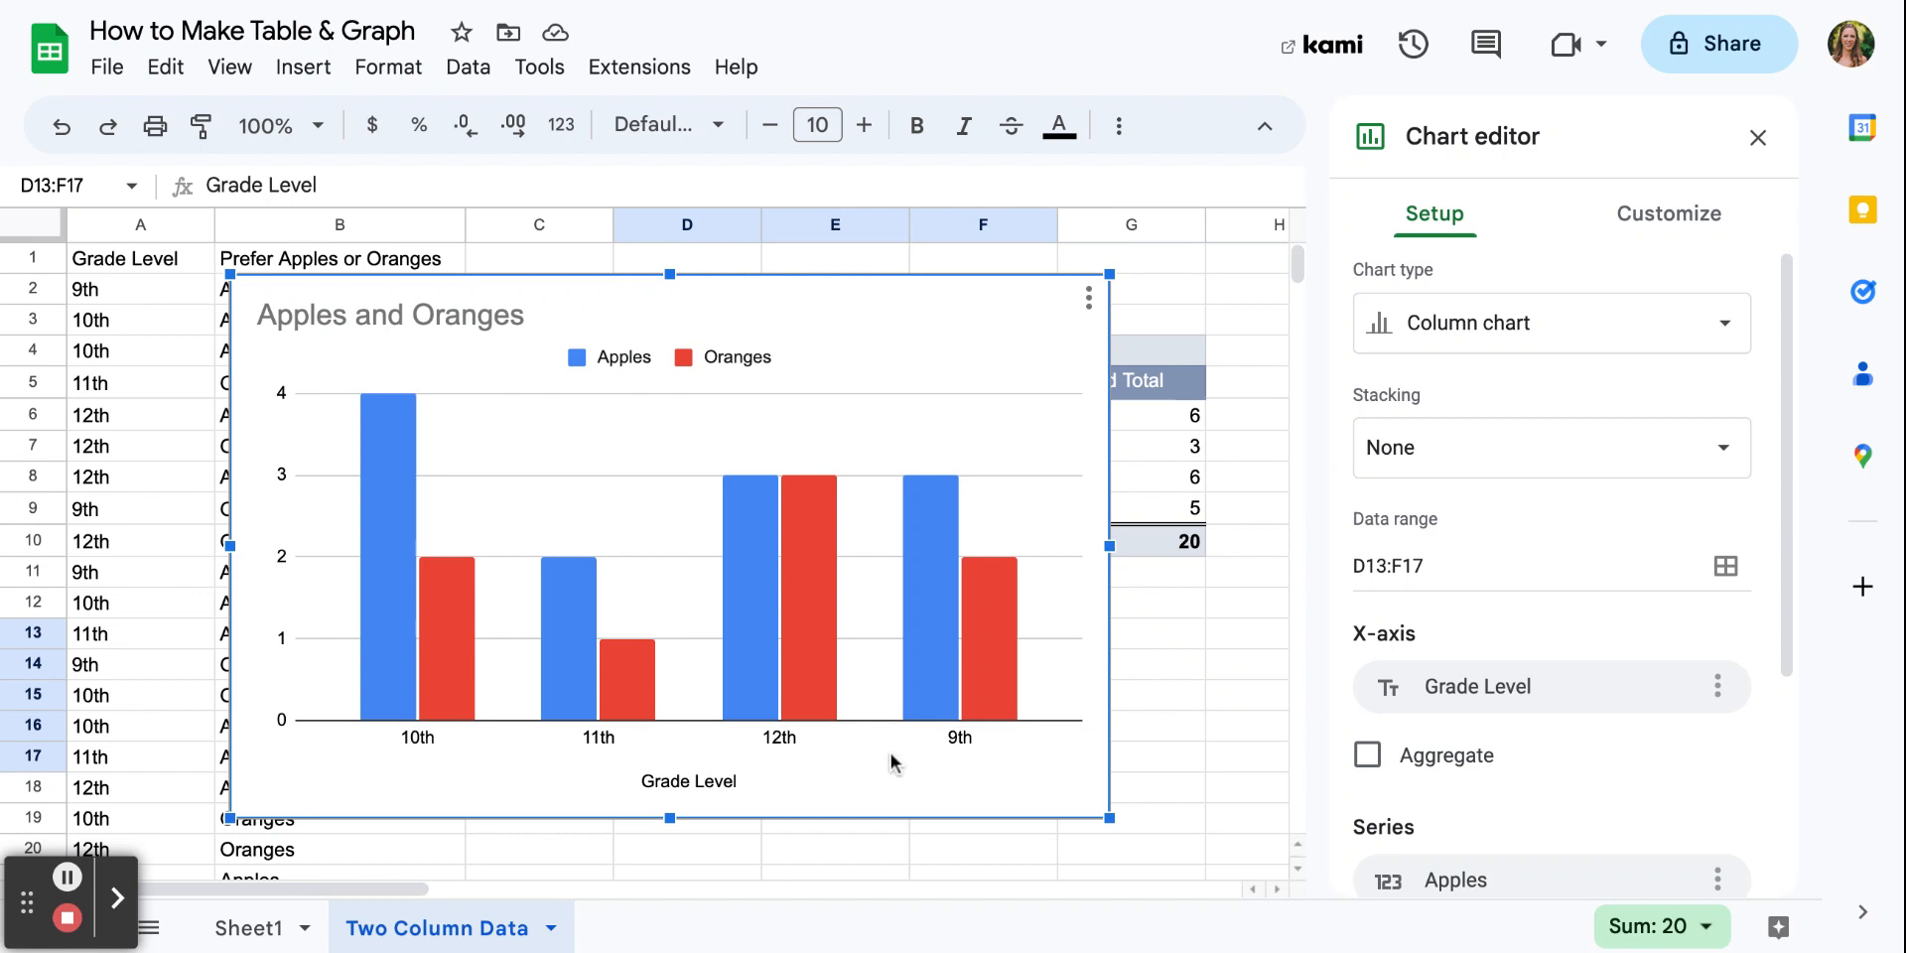
pyautogui.scroll(-1, 1618, 744)
pyautogui.scroll(-1, 1618, 744)
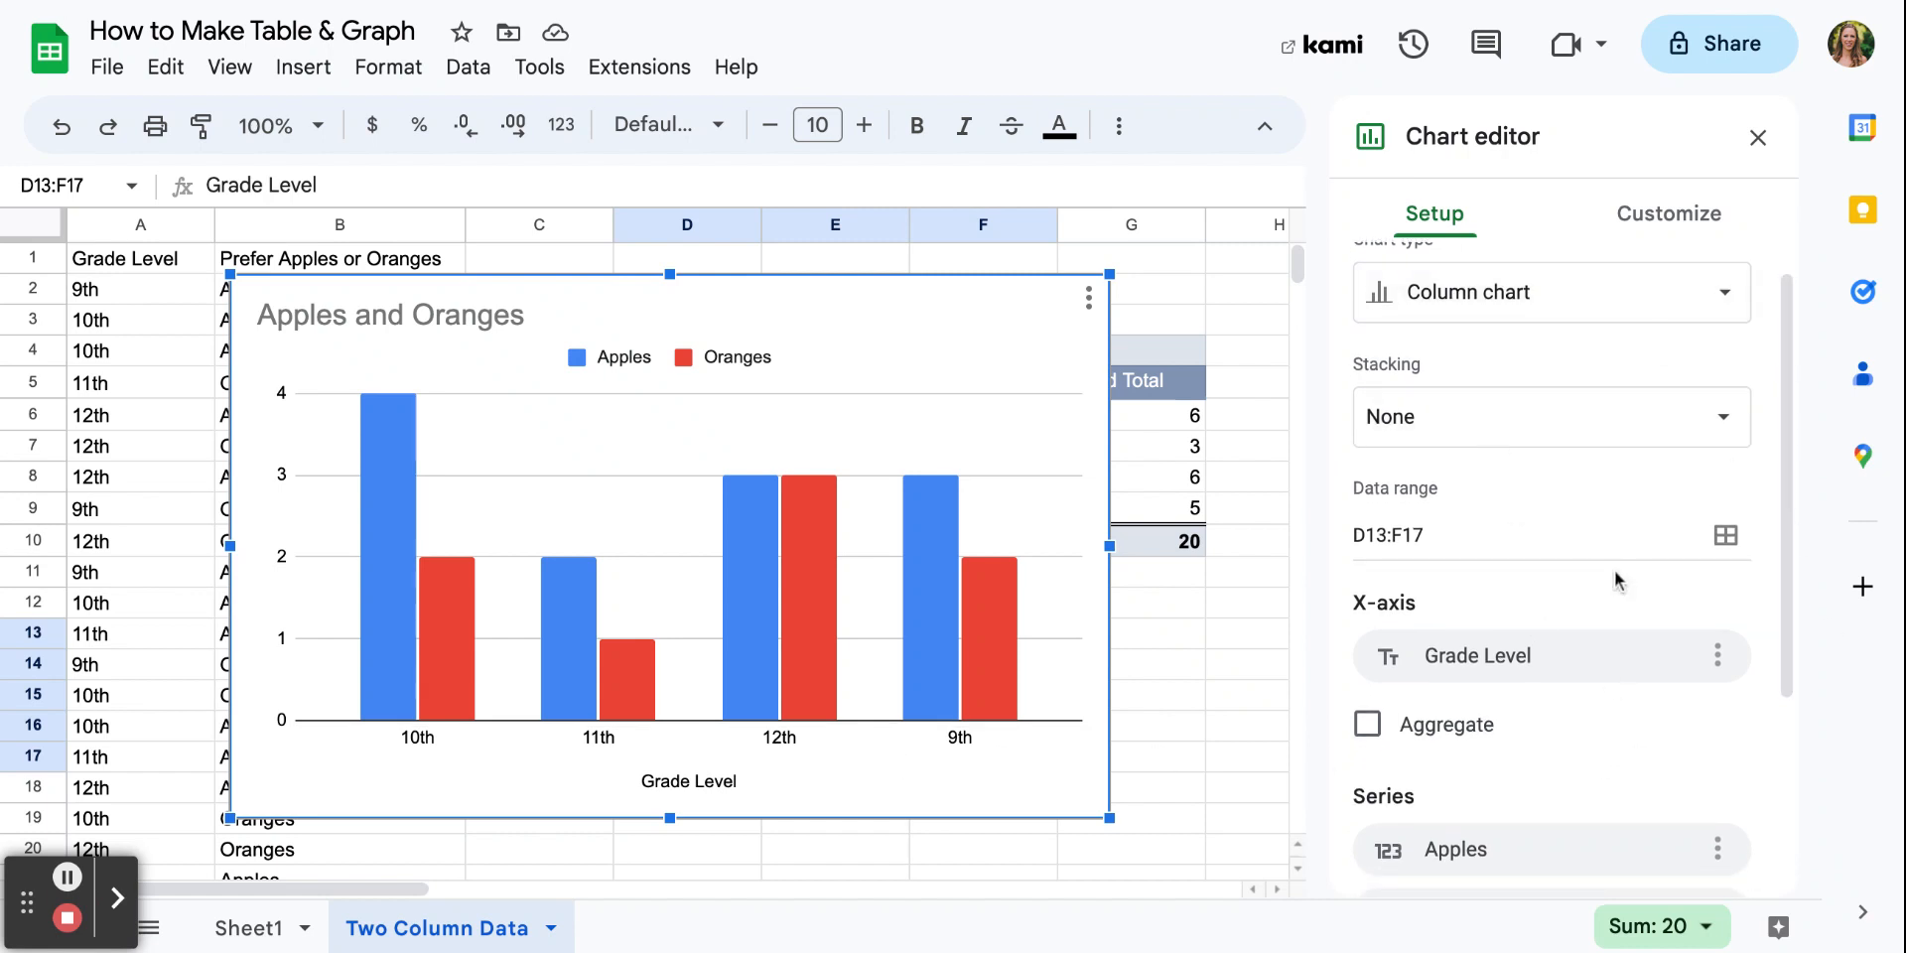
pyautogui.scroll(-3, 1616, 576)
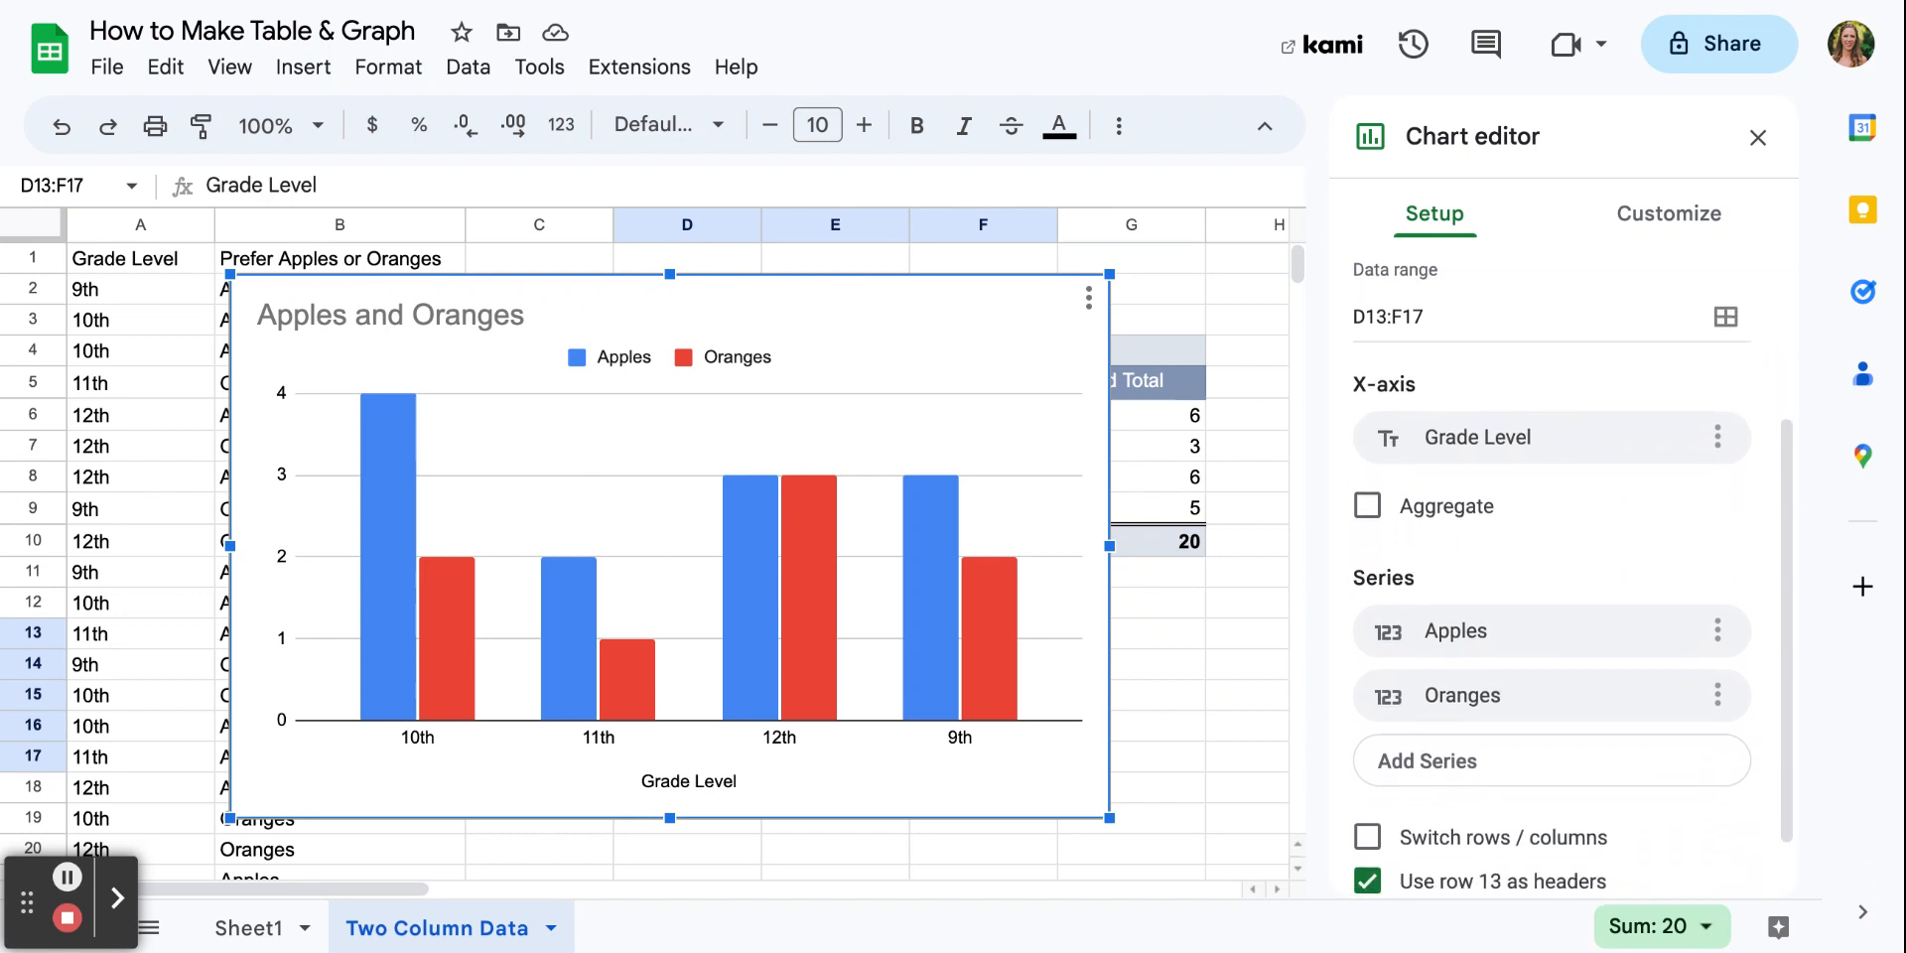
pyautogui.scroll(-2, 1616, 581)
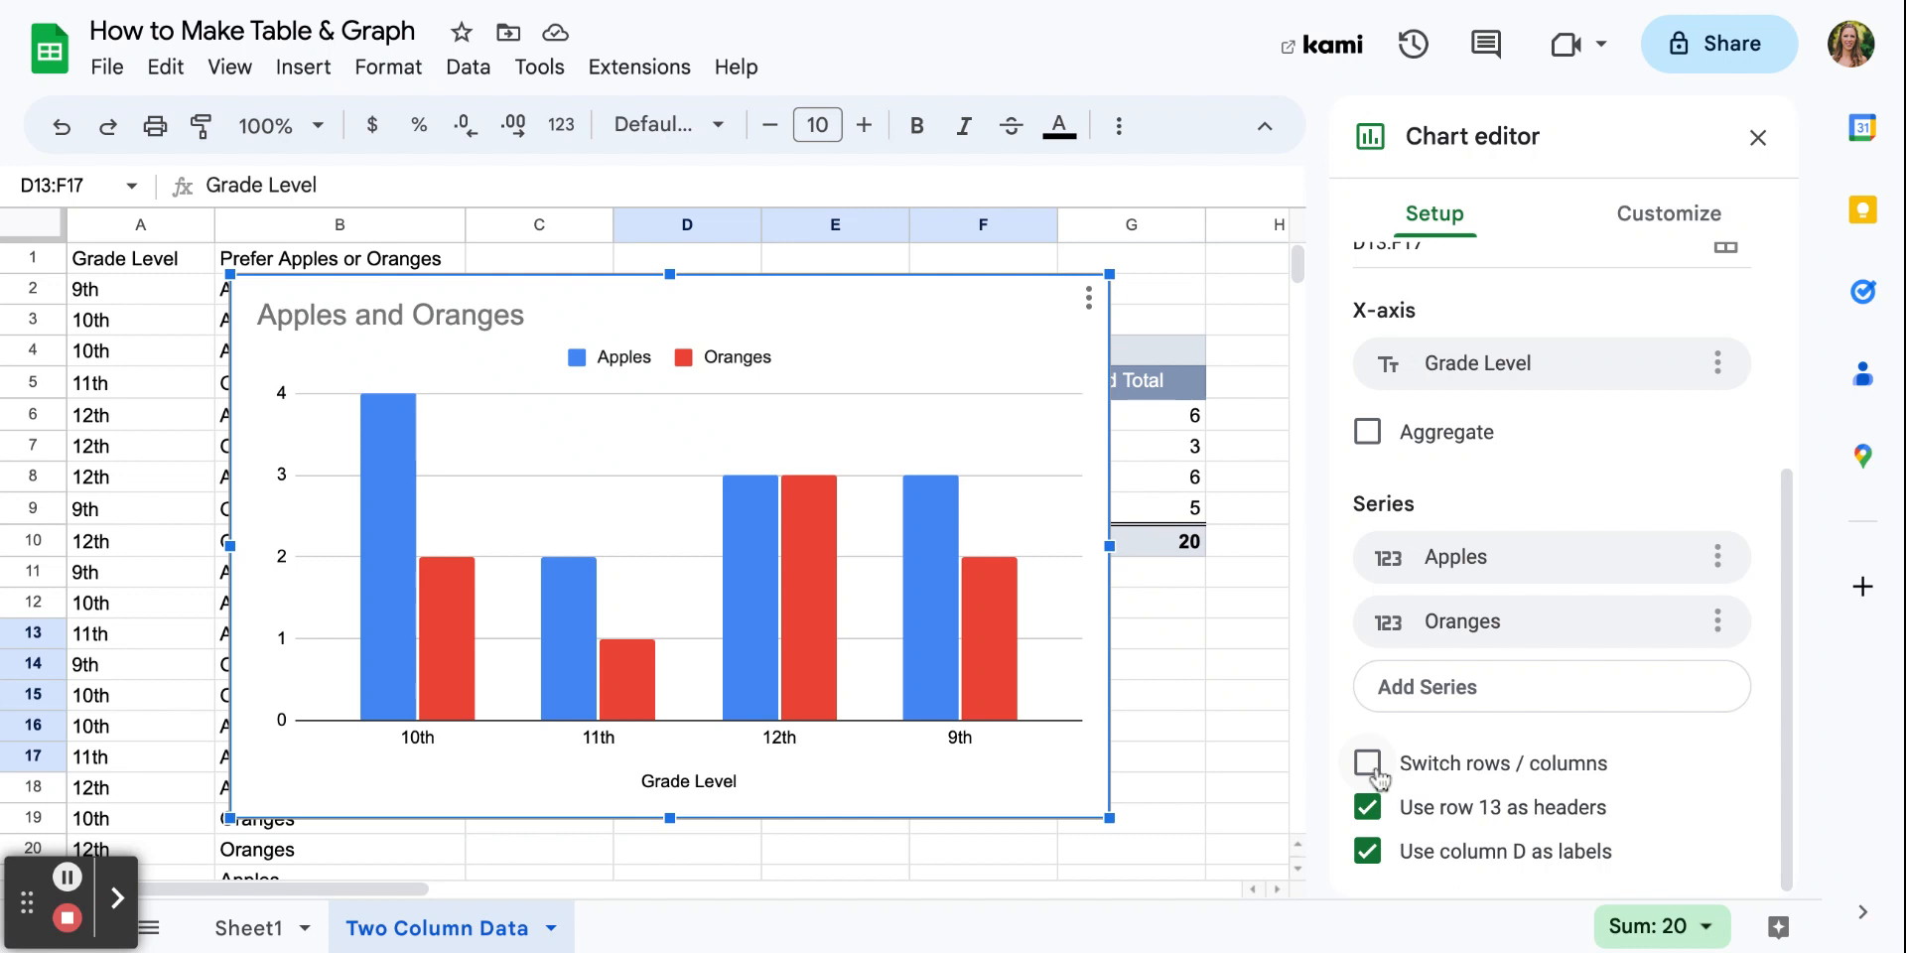
pyautogui.click(1370, 764)
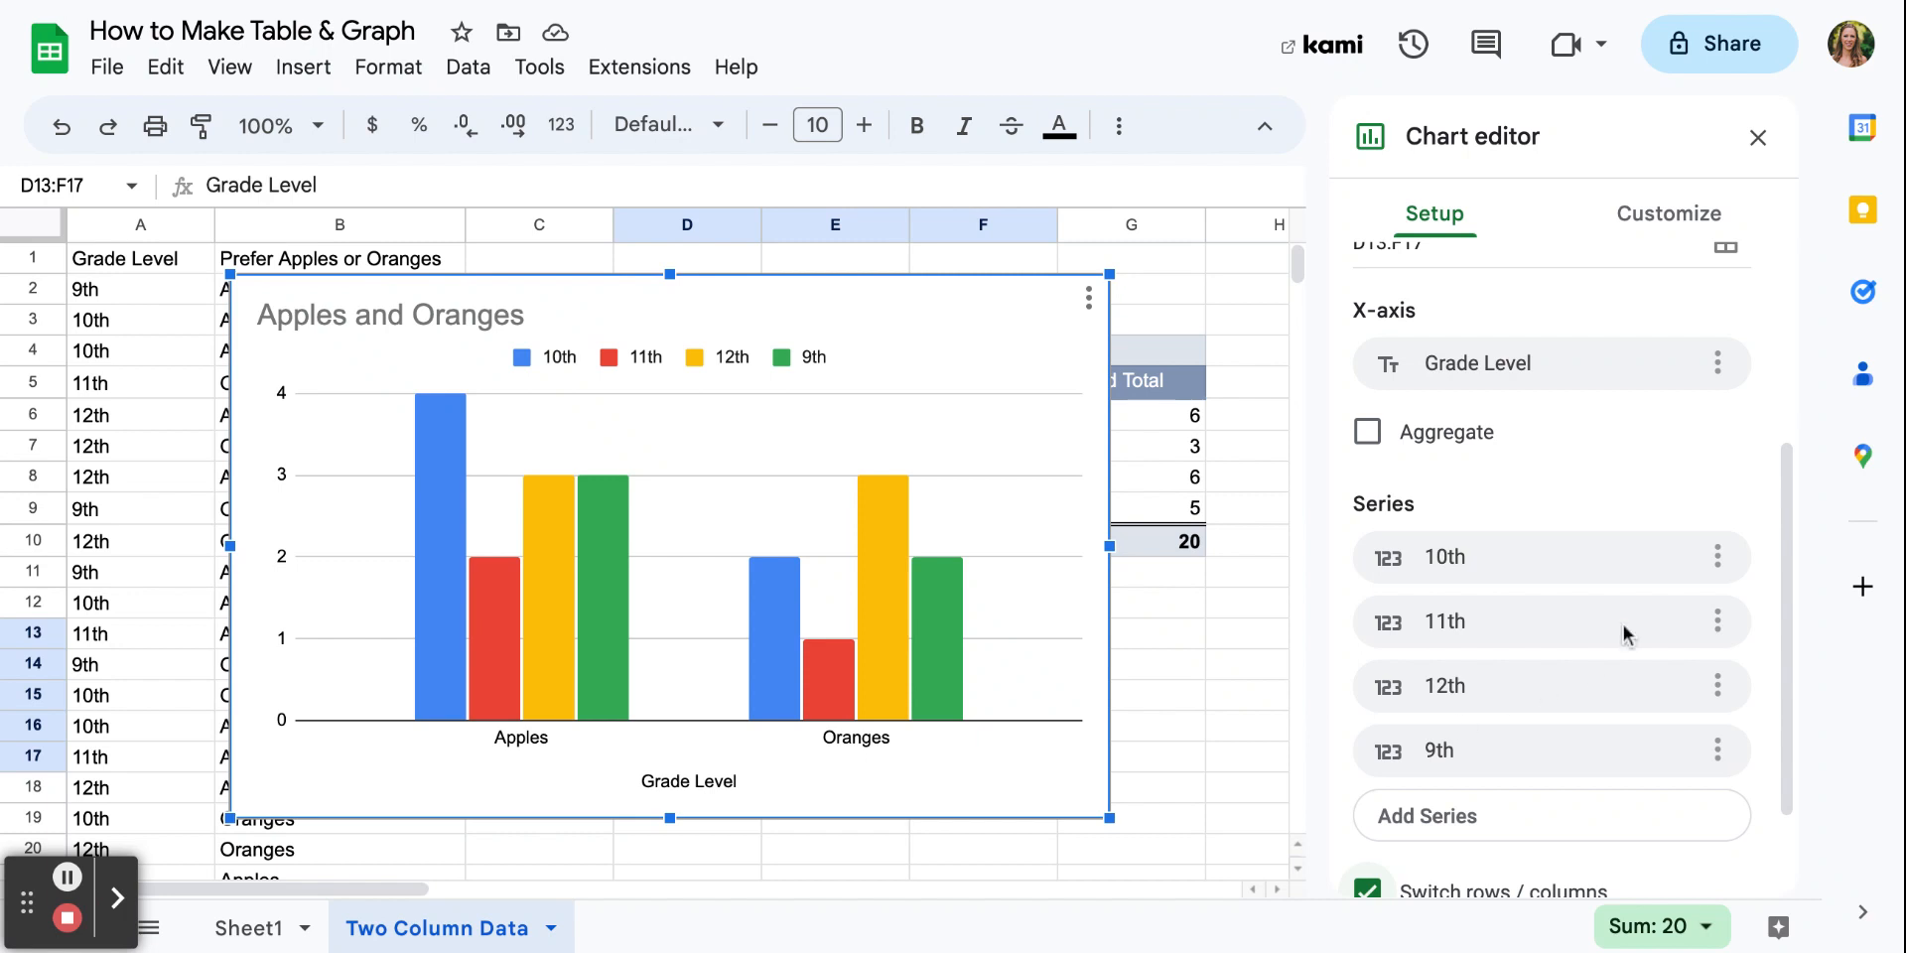
pyautogui.scroll(-3, 1625, 635)
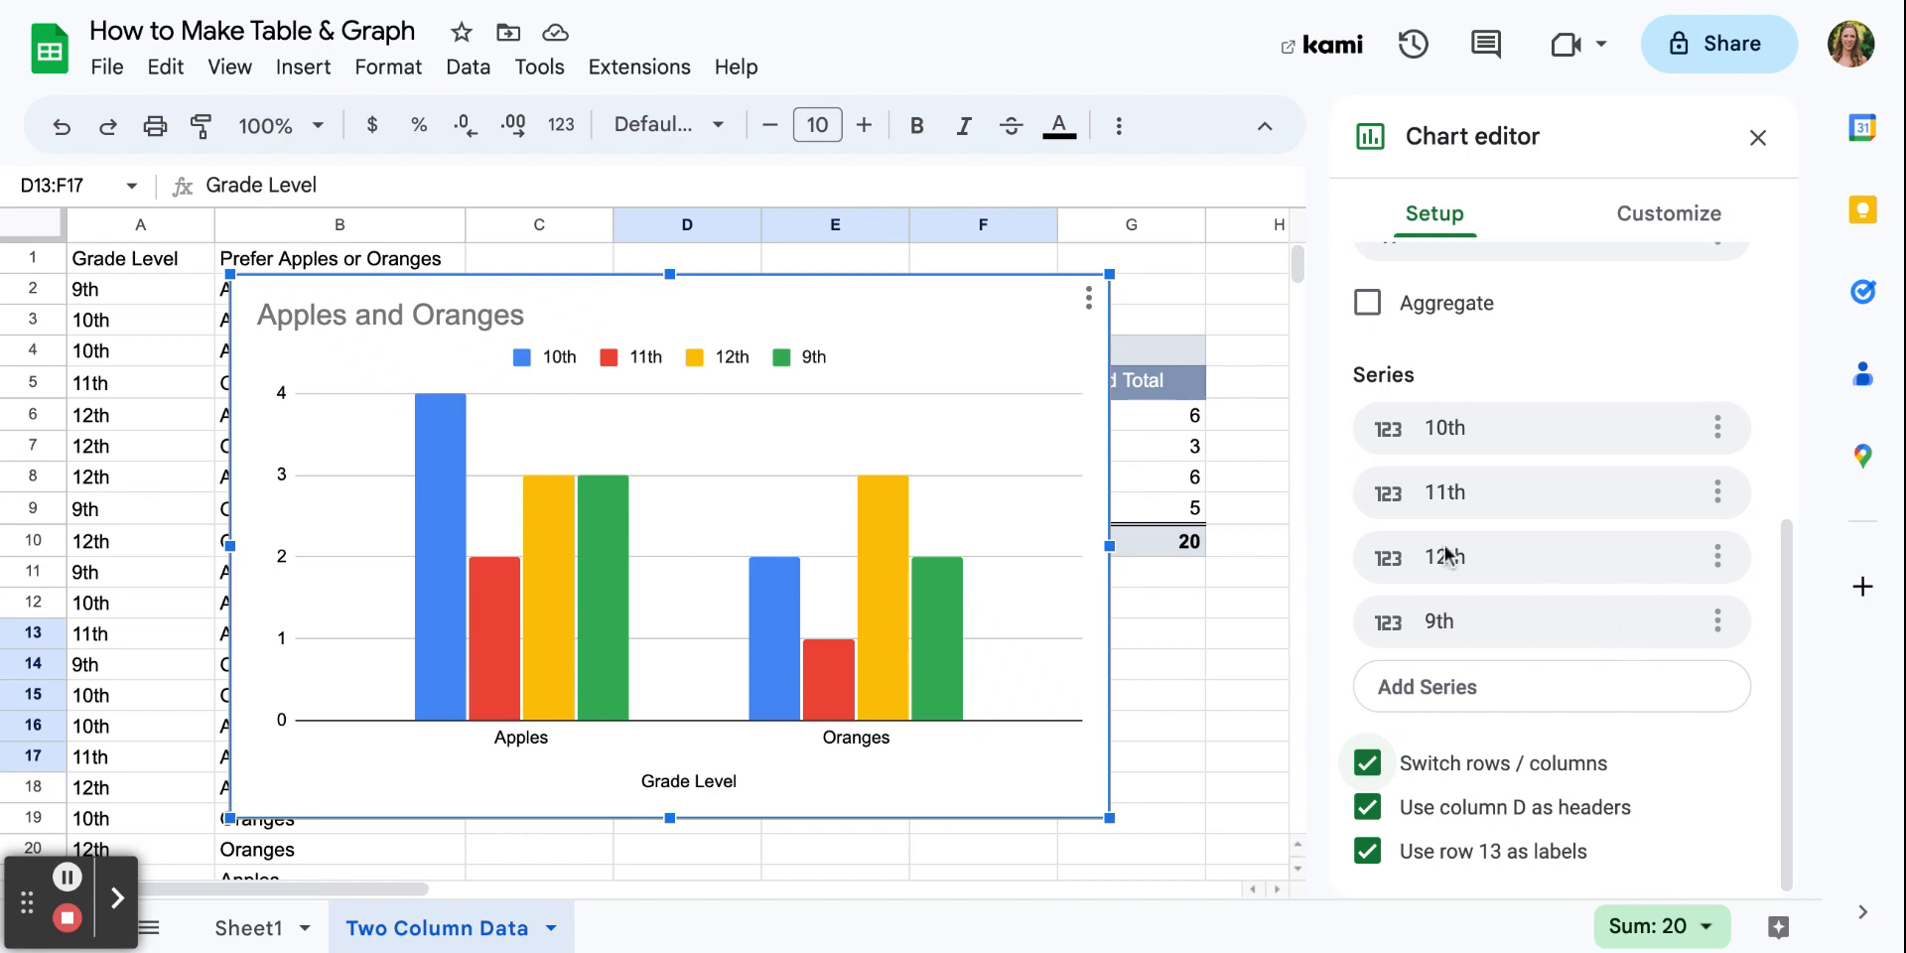
pyautogui.scroll(3, 1561, 568)
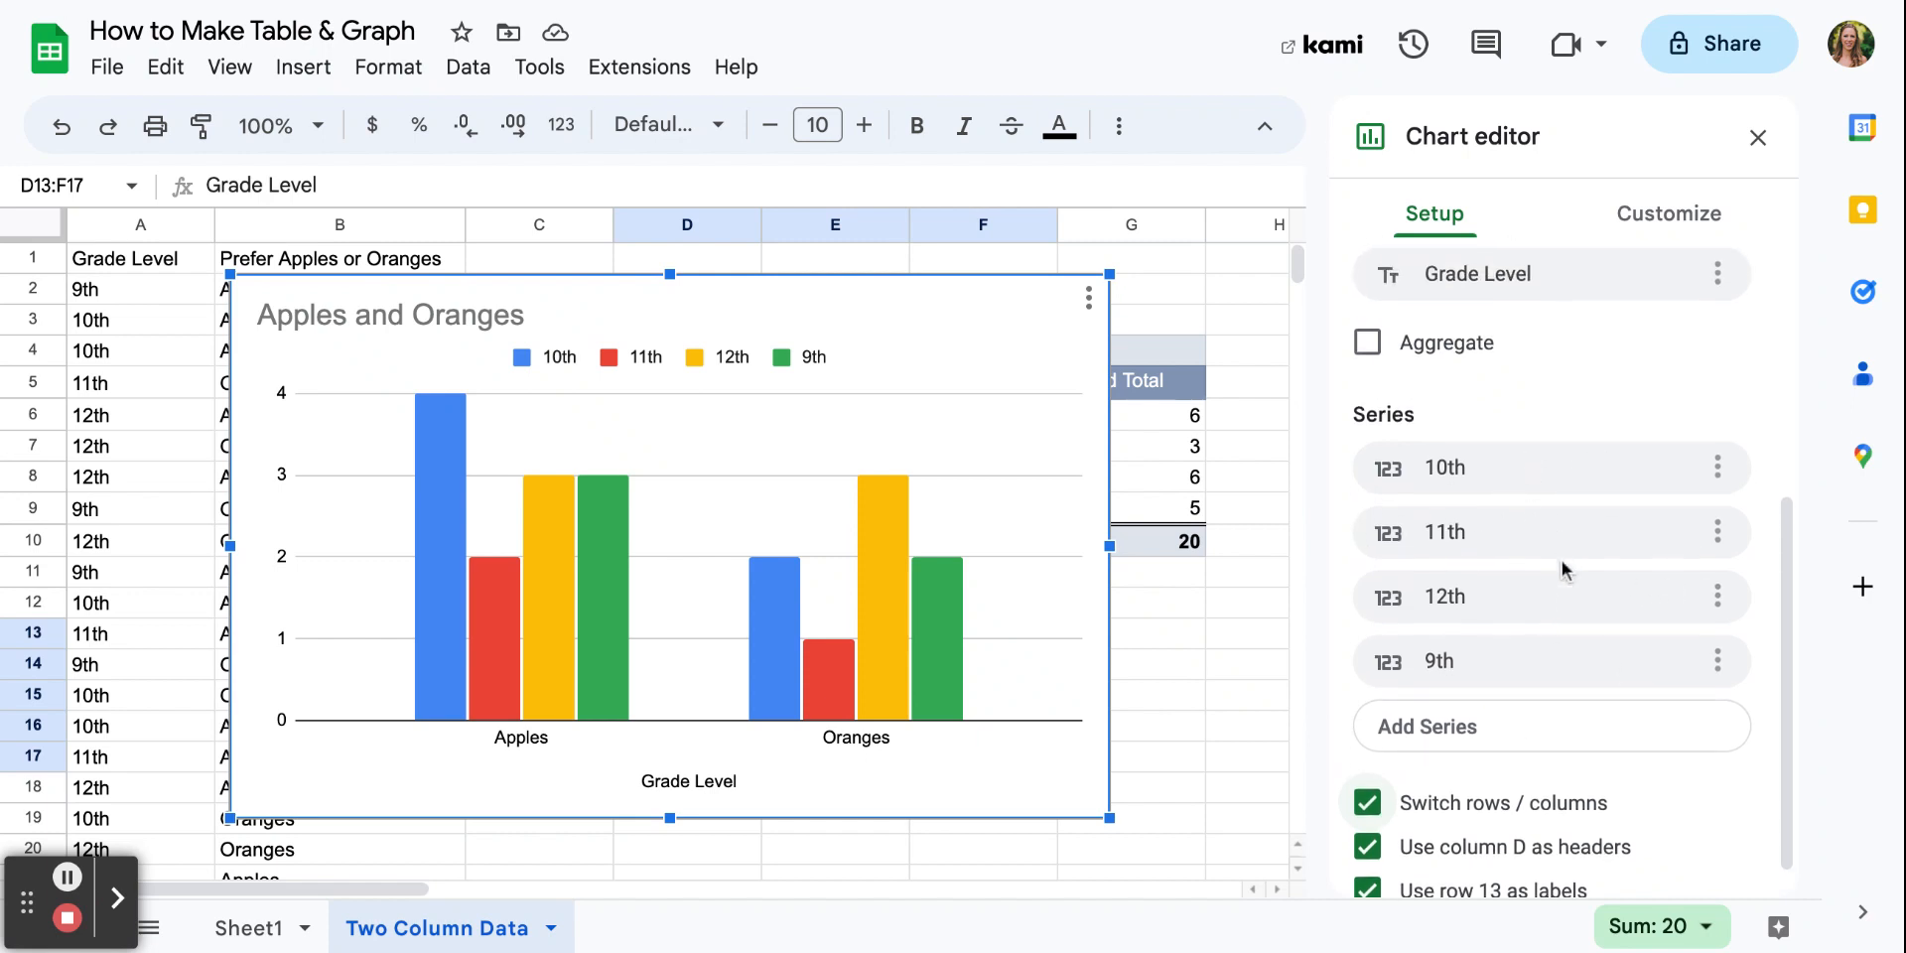
pyautogui.scroll(1, 1566, 570)
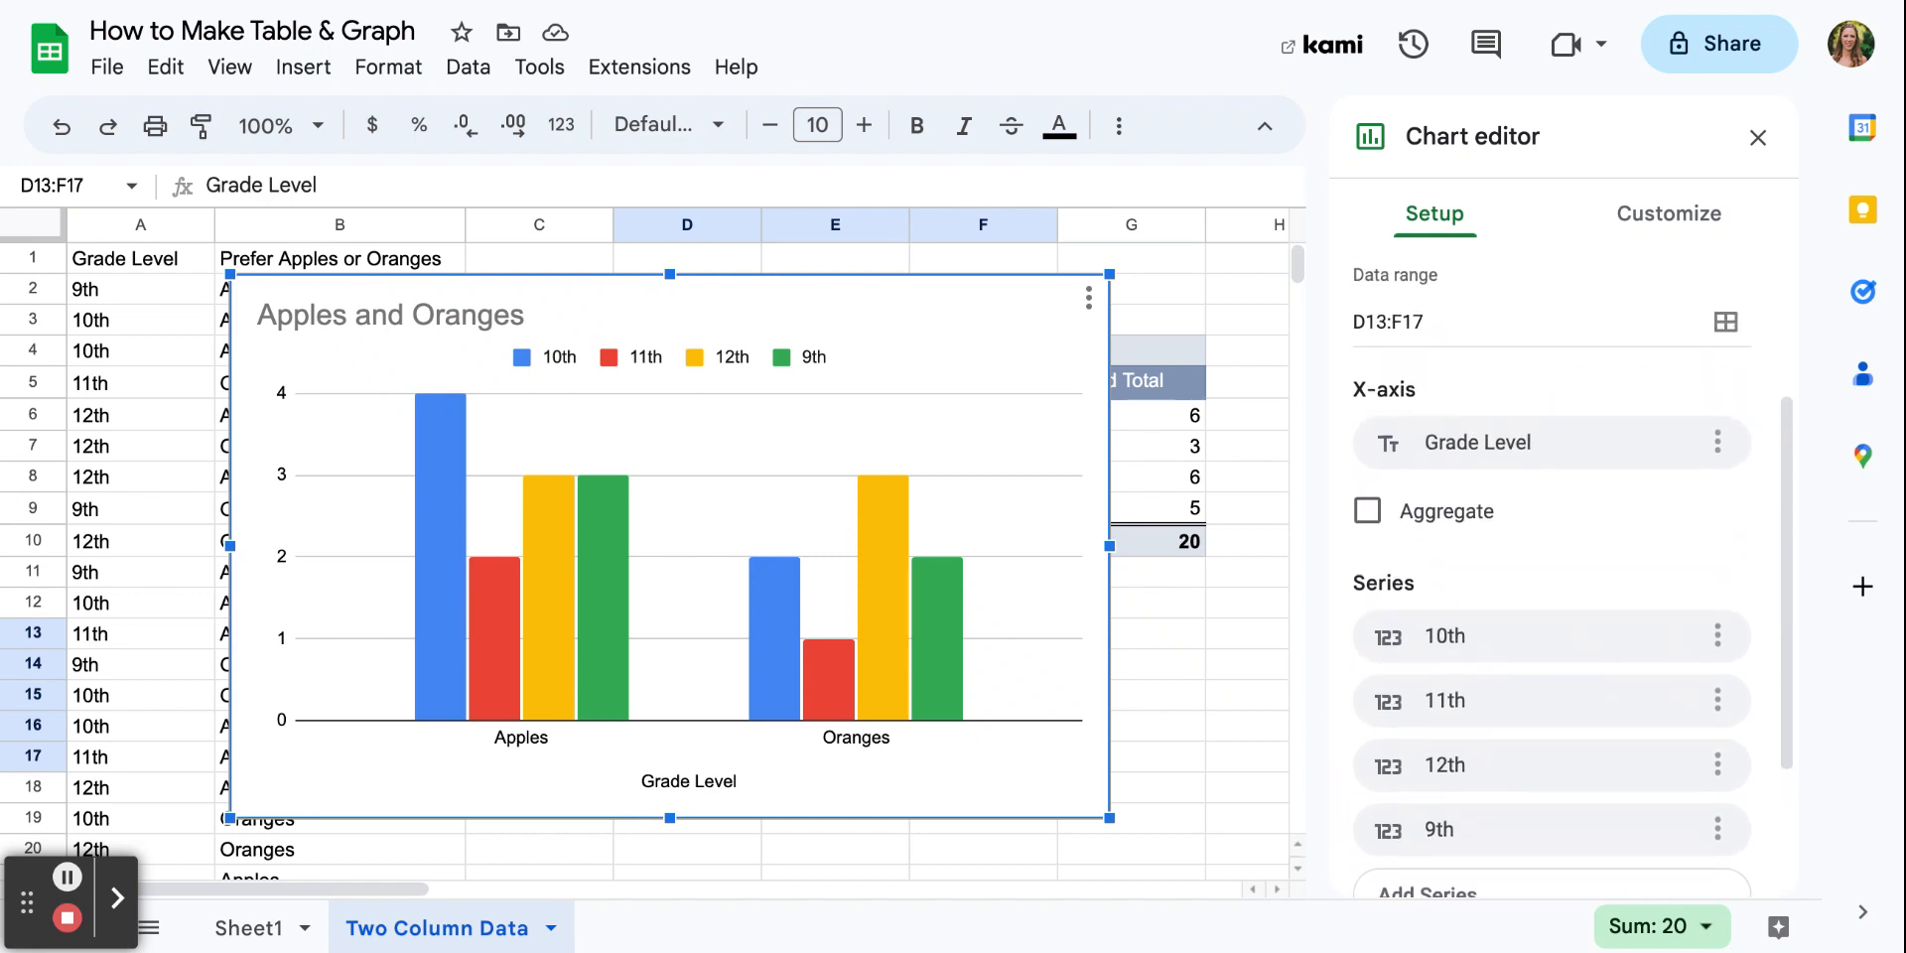
pyautogui.scroll(-1, 1567, 570)
pyautogui.scroll(-2, 1567, 569)
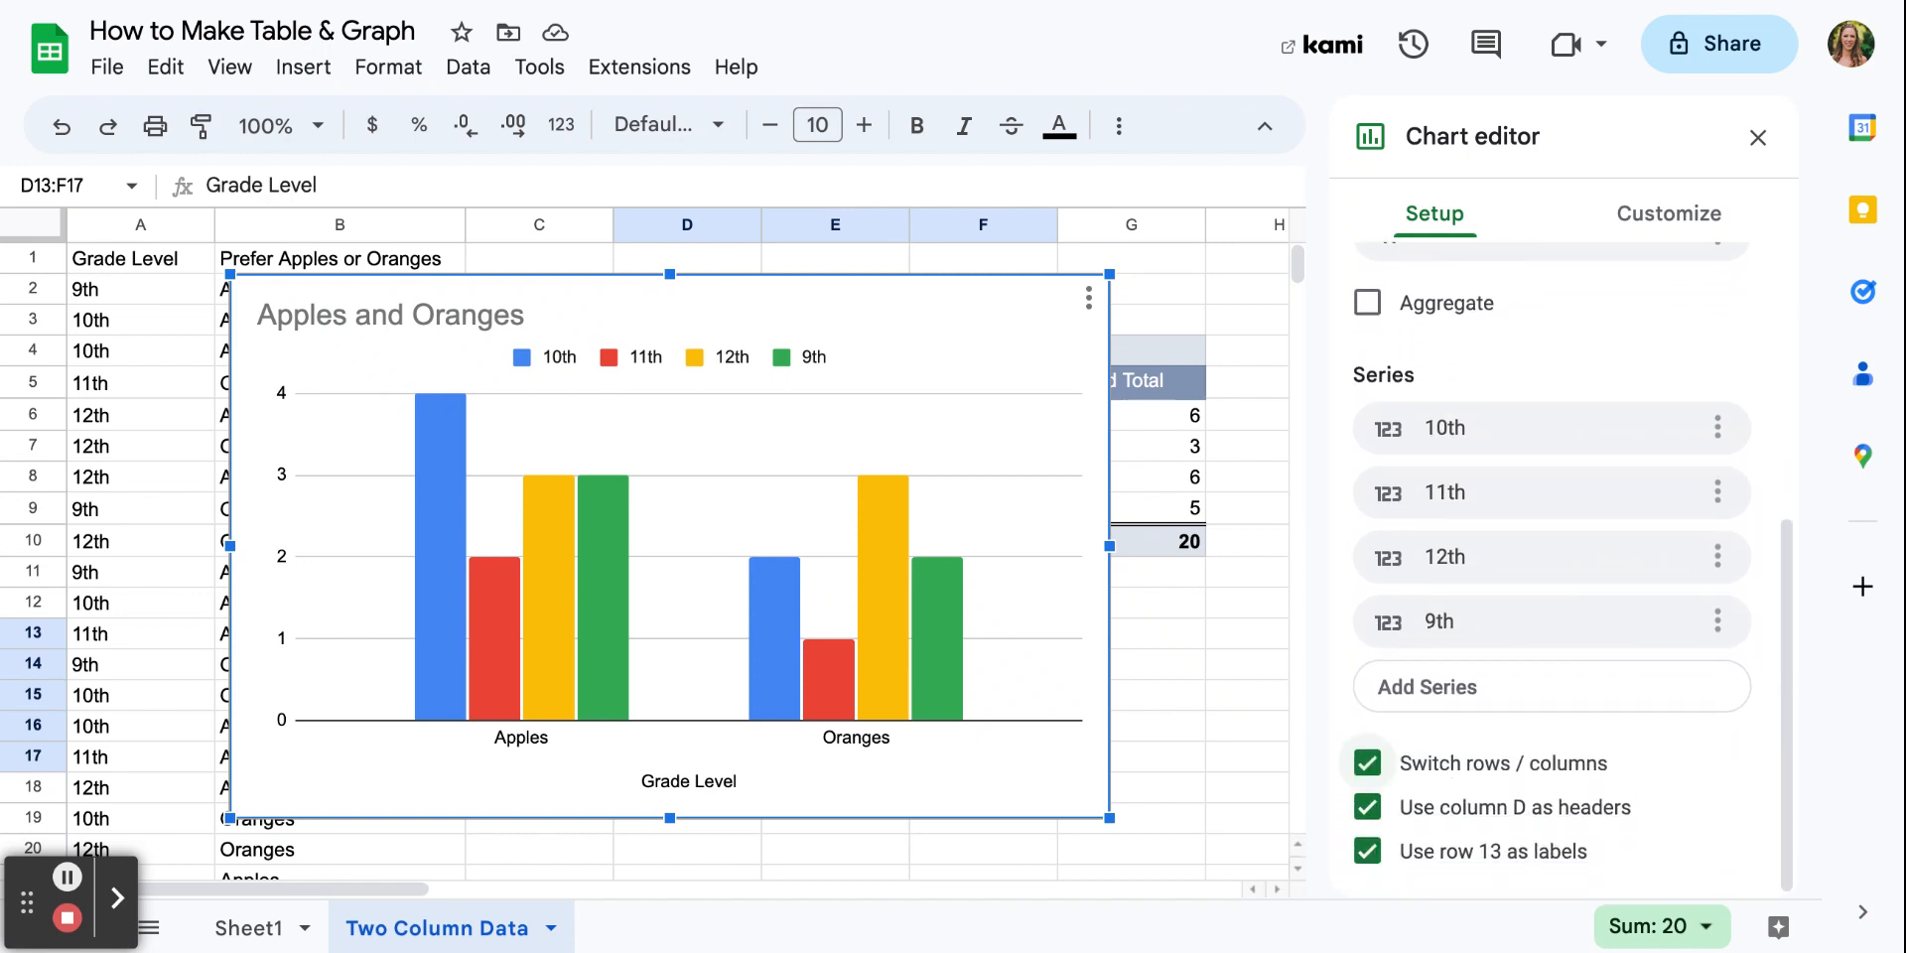
pyautogui.scroll(6, 1369, 763)
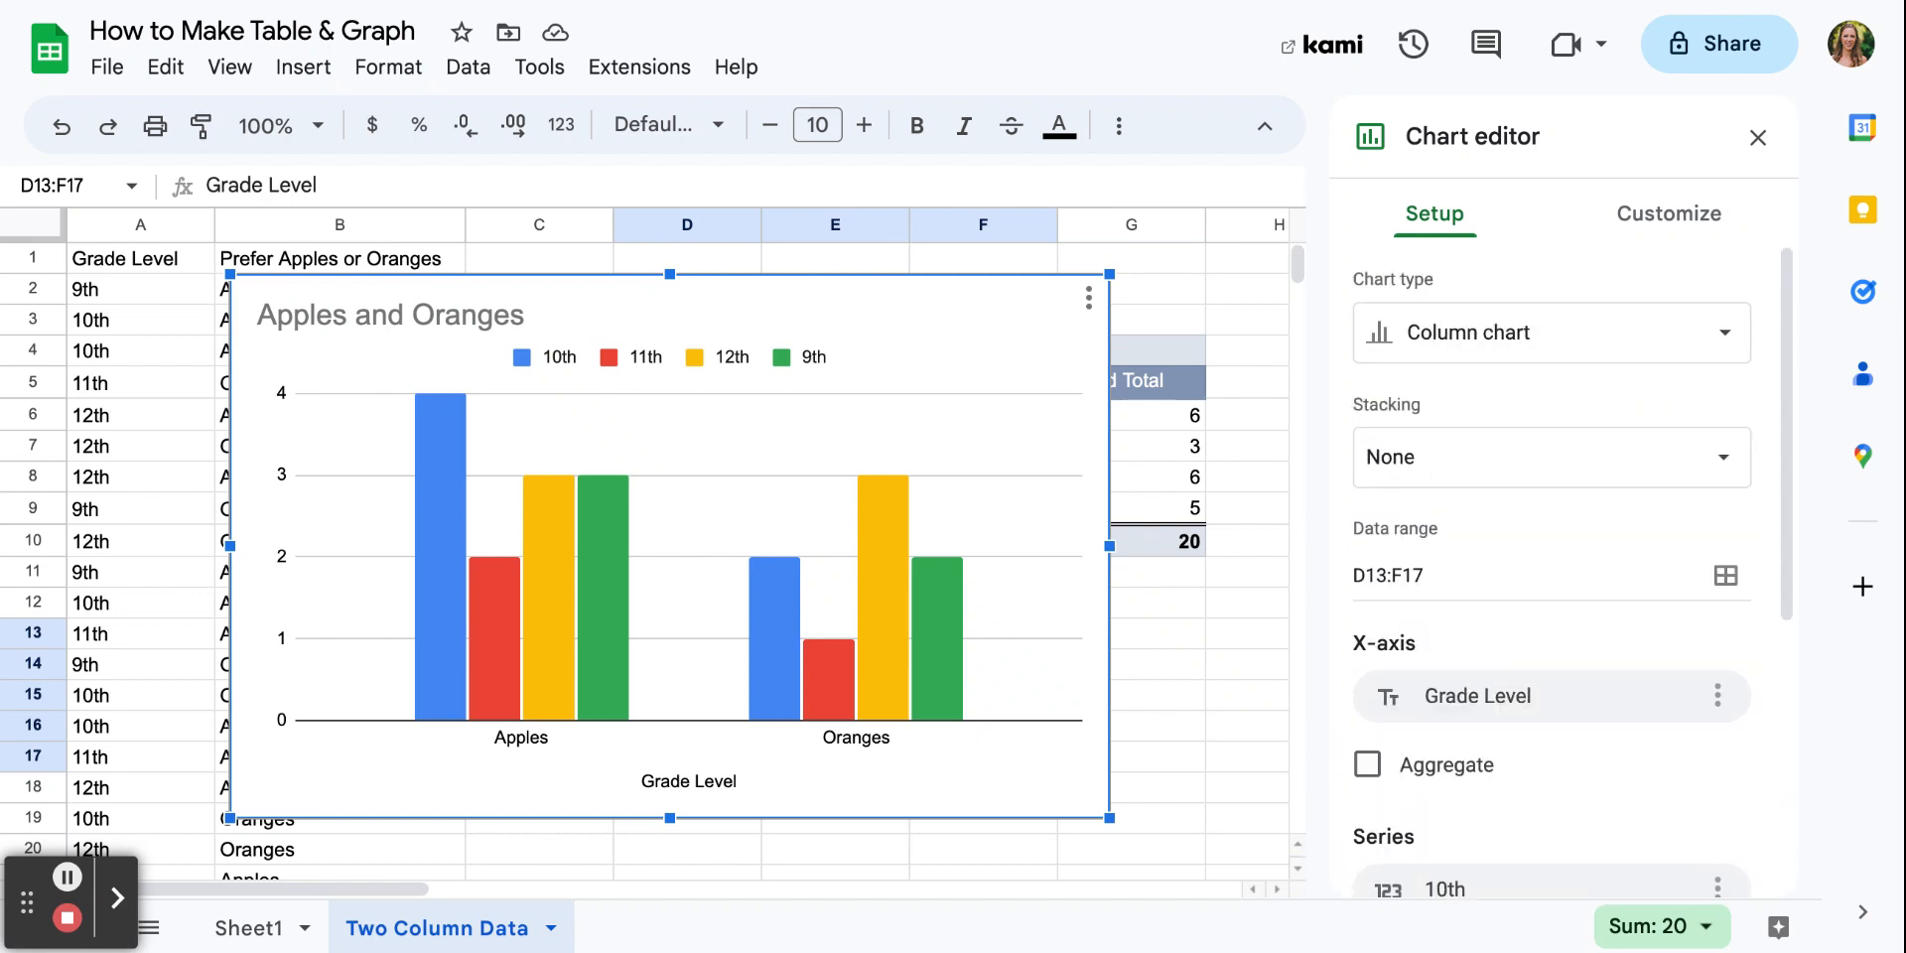